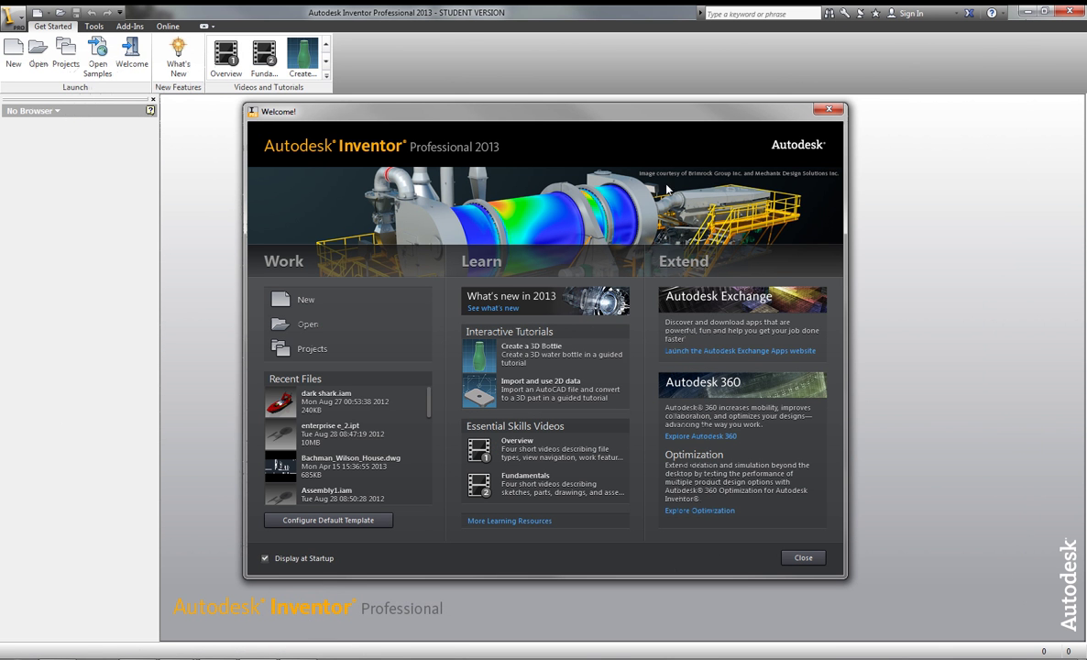
Open the Create a 3D Bottle tutorial and watch the Step 1 video.
{"action": "left_click", "coordinate": [554, 346]}
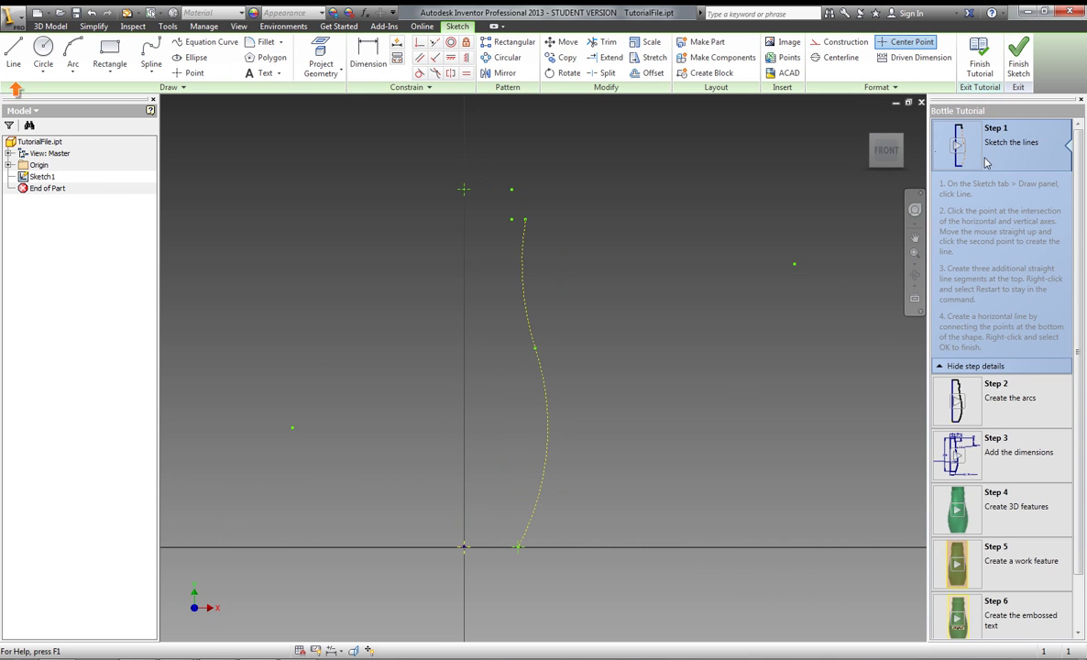
{"action": "left_click", "coordinate": [956, 143]}
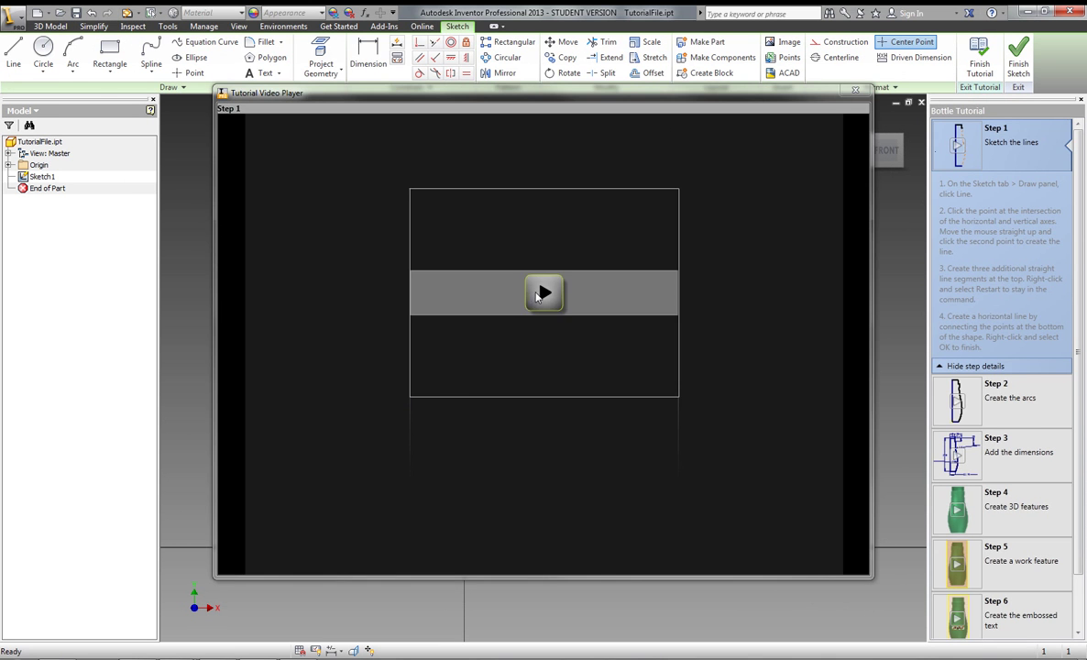
{"action": "left_click", "coordinate": [544, 293]}
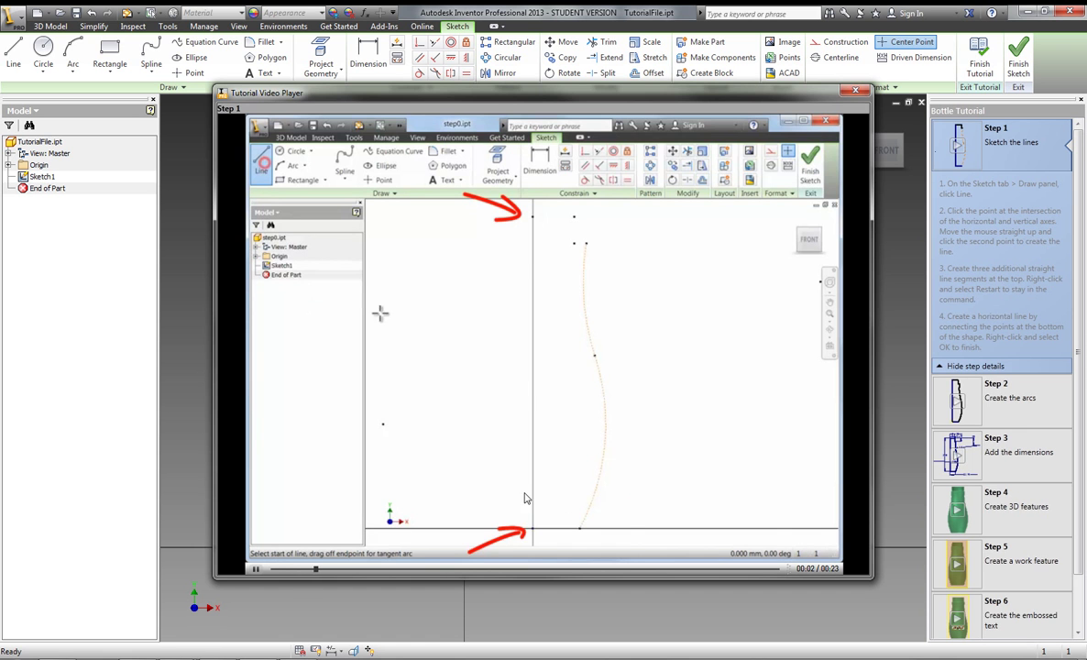
{"action": "left_click", "coordinate": [855, 92]}
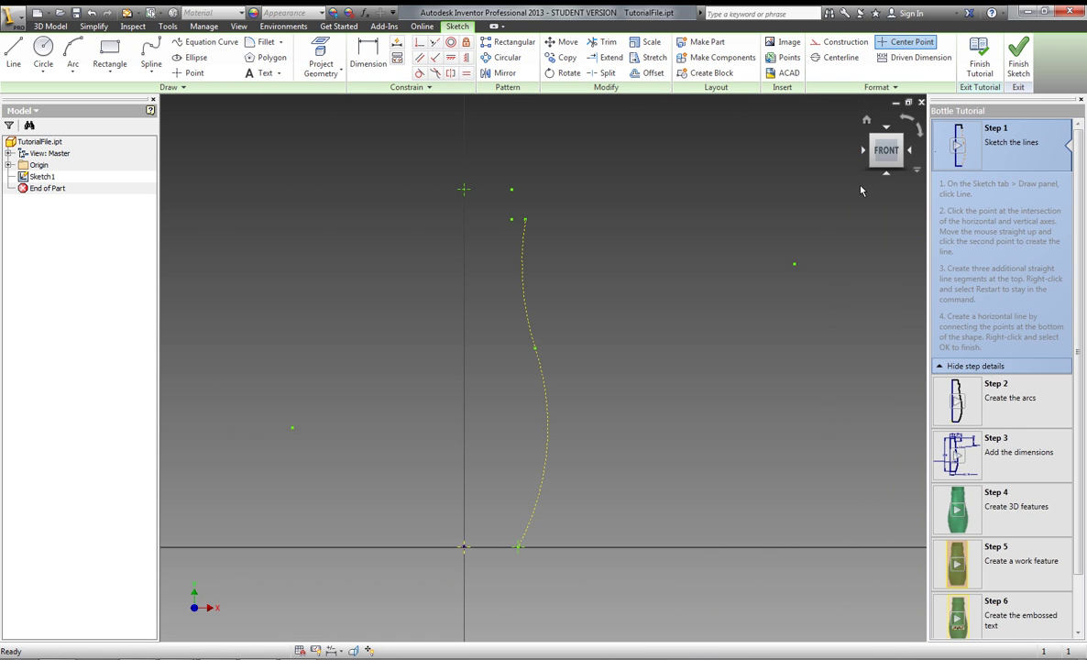
Draw the base, the 210 mm vertical axis, the top line and a short drop as straight lines.
{"action": "left_click", "coordinate": [14, 55]}
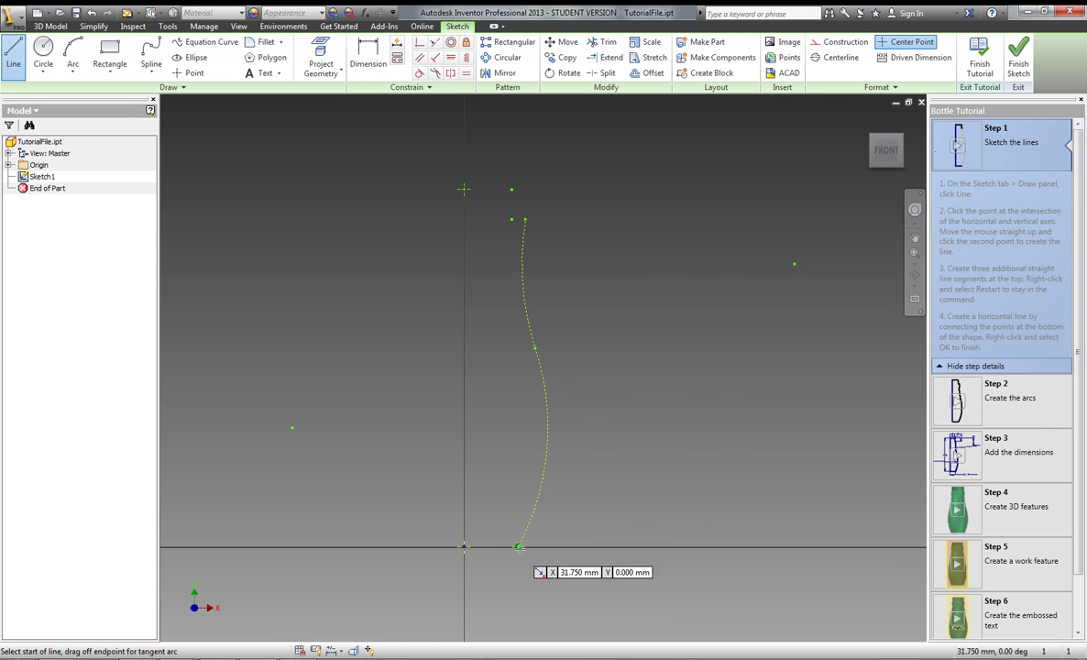
{"action": "left_click", "coordinate": [518, 546]}
{"action": "left_click", "coordinate": [463, 546]}
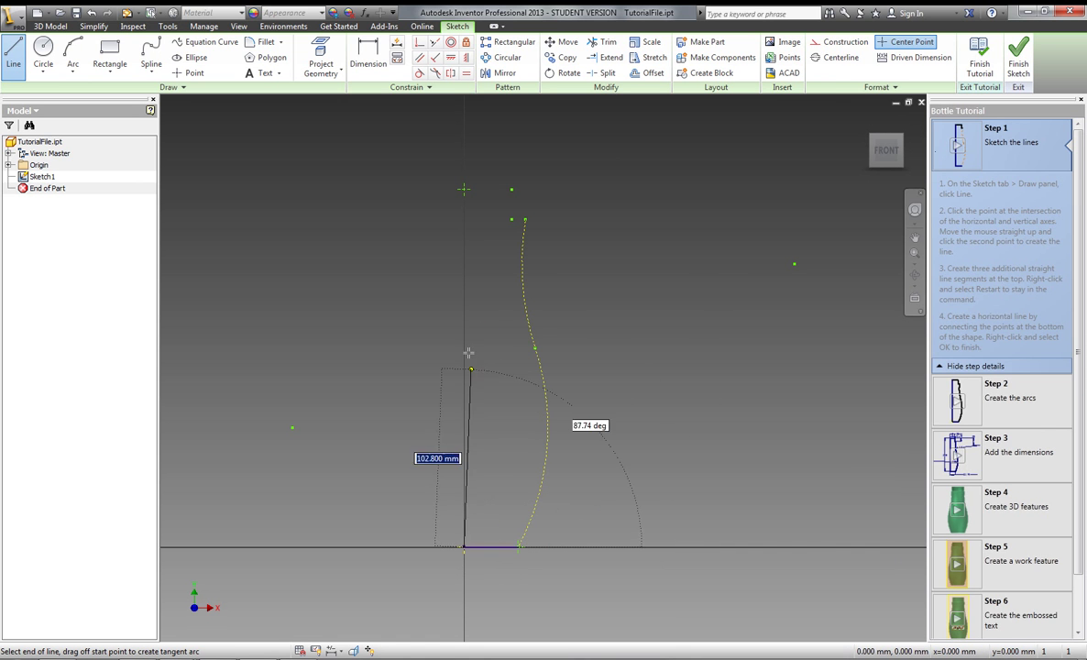
{"action": "left_click", "coordinate": [463, 188]}
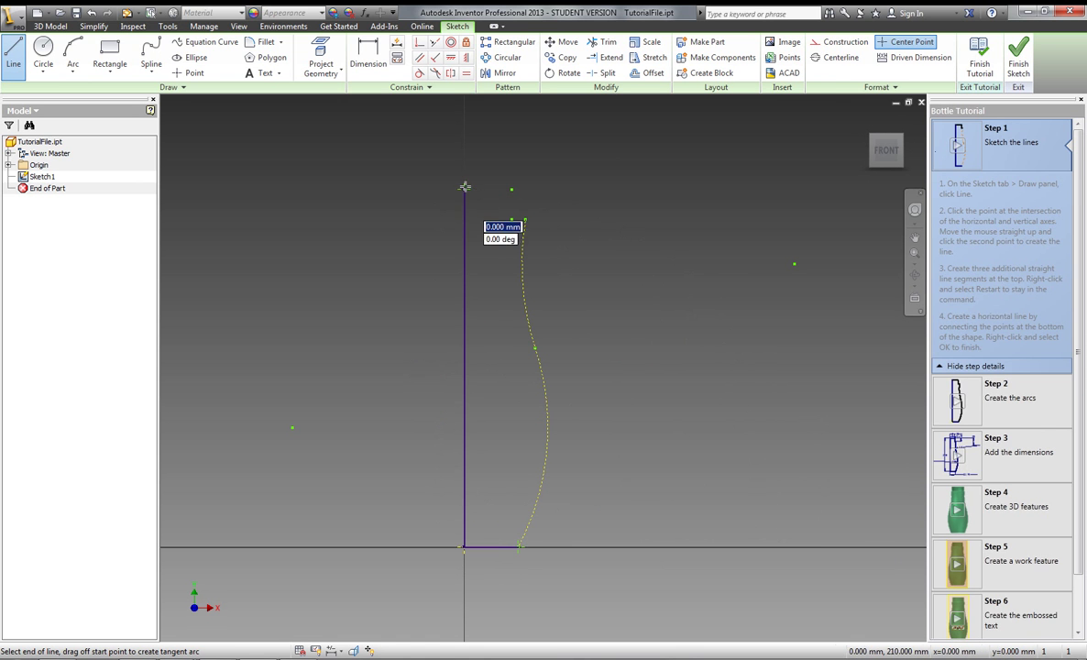
{"action": "left_click", "coordinate": [511, 189]}
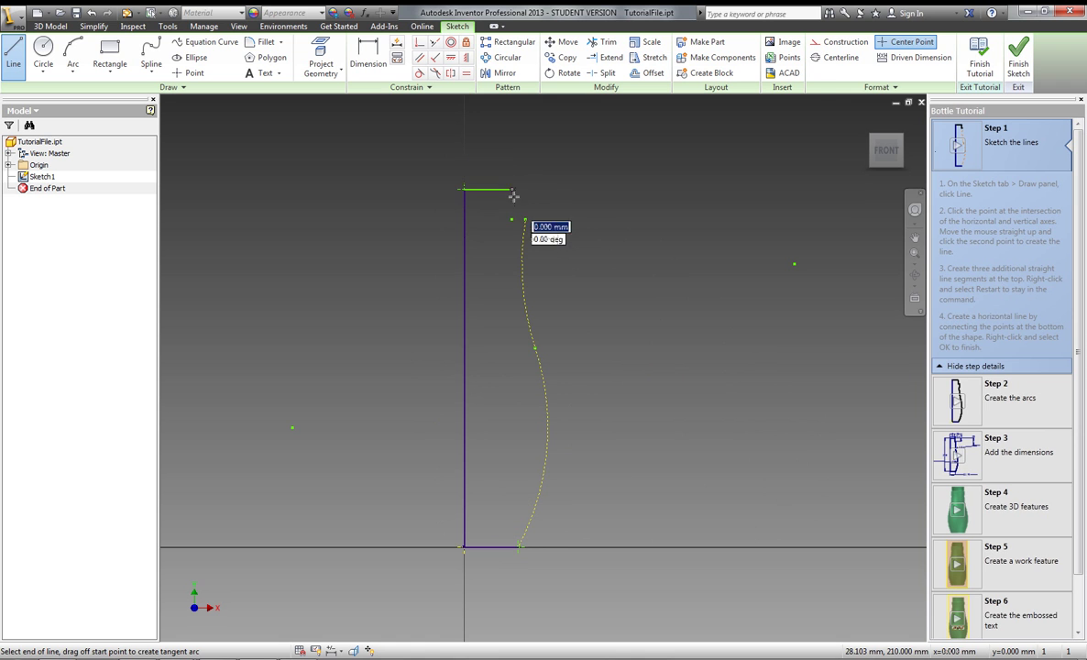
{"action": "right_click", "coordinate": [583, 236]}
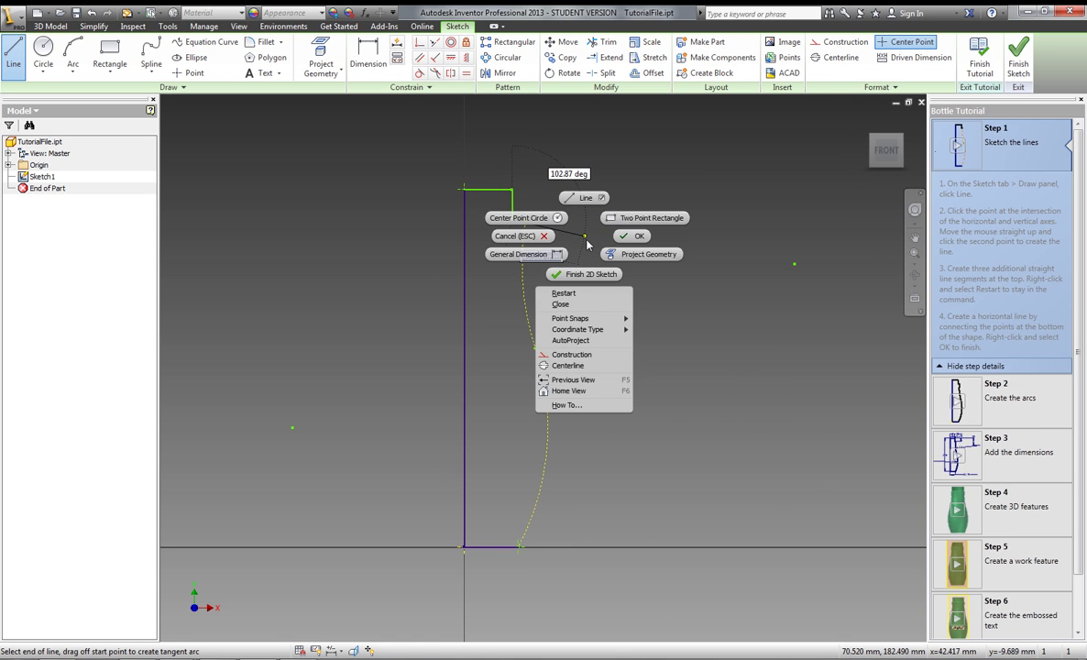
{"action": "left_click", "coordinate": [632, 237]}
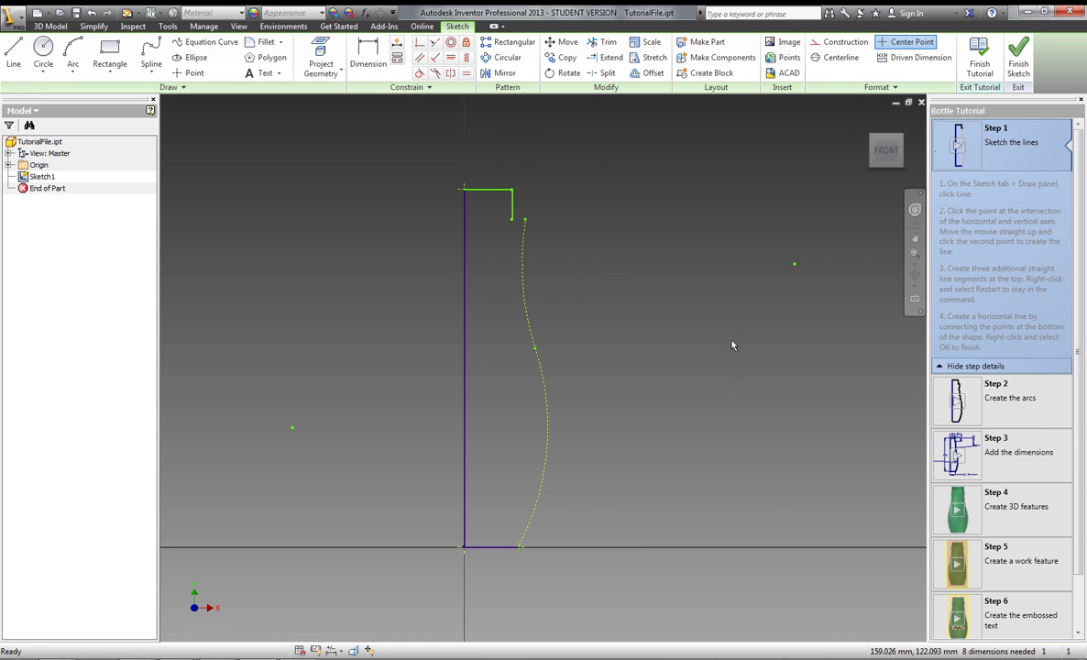
Move to Step 2 and draw a first trial arc from the short drop's end.
{"action": "left_click", "coordinate": [1011, 403]}
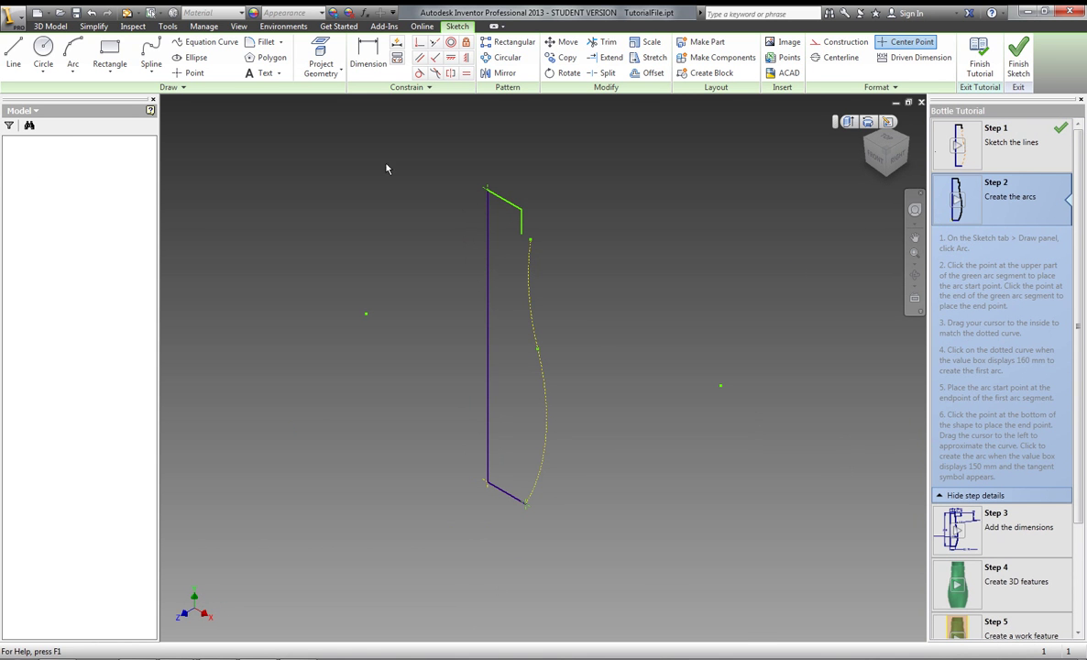
{"action": "left_click", "coordinate": [76, 55]}
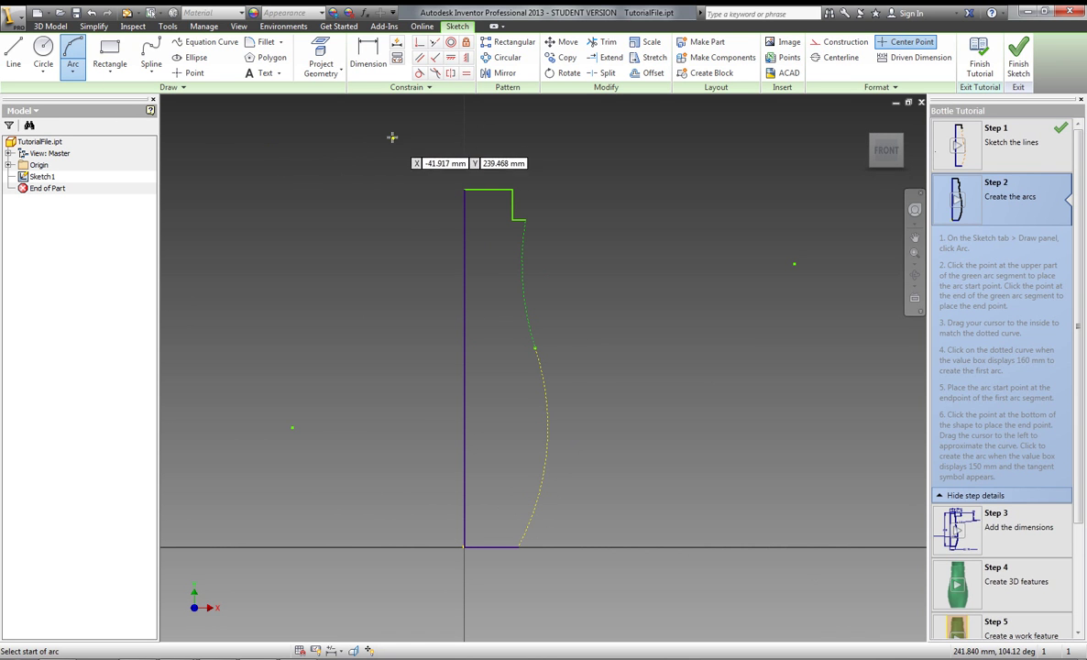
{"action": "left_click", "coordinate": [526, 218]}
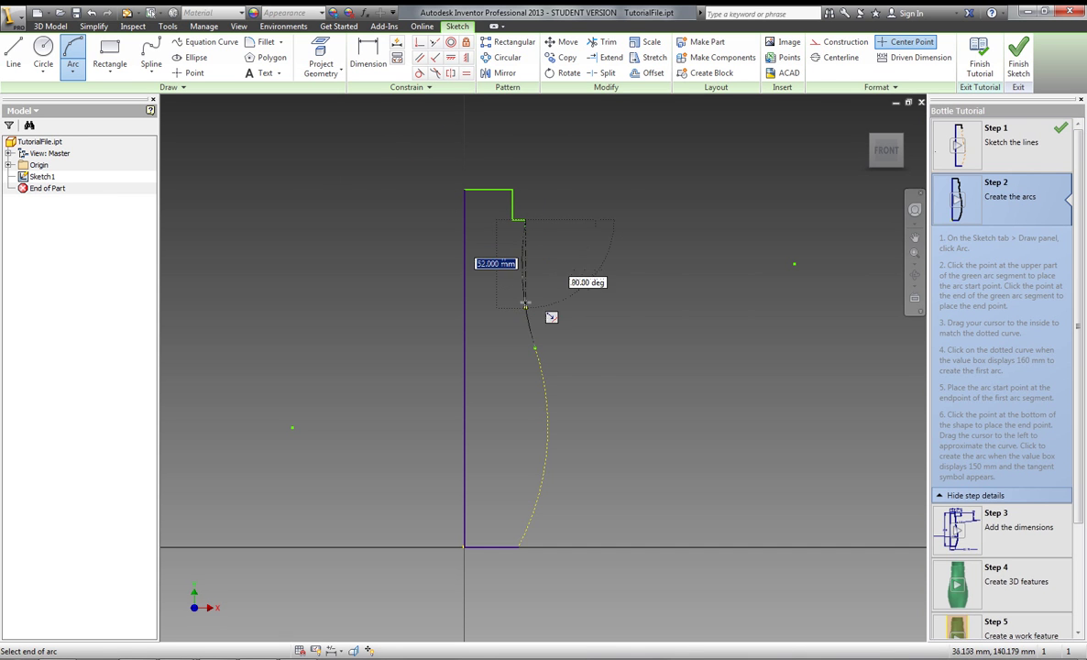
{"action": "left_click", "coordinate": [535, 348]}
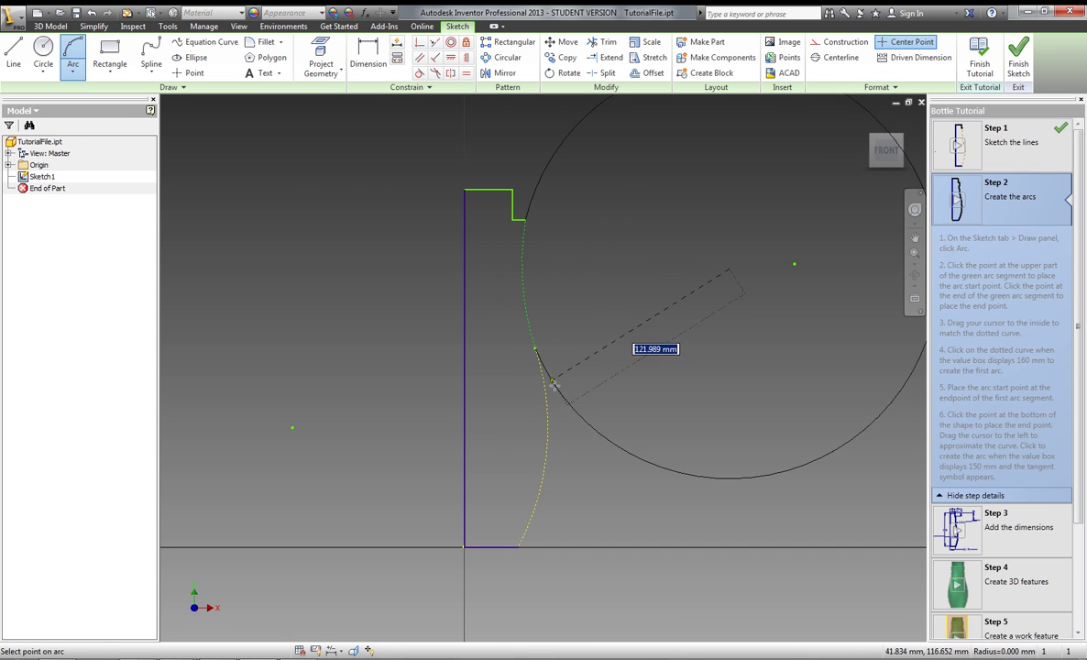
{"action": "left_click", "coordinate": [540, 559]}
{"action": "key", "text": "Escape"}
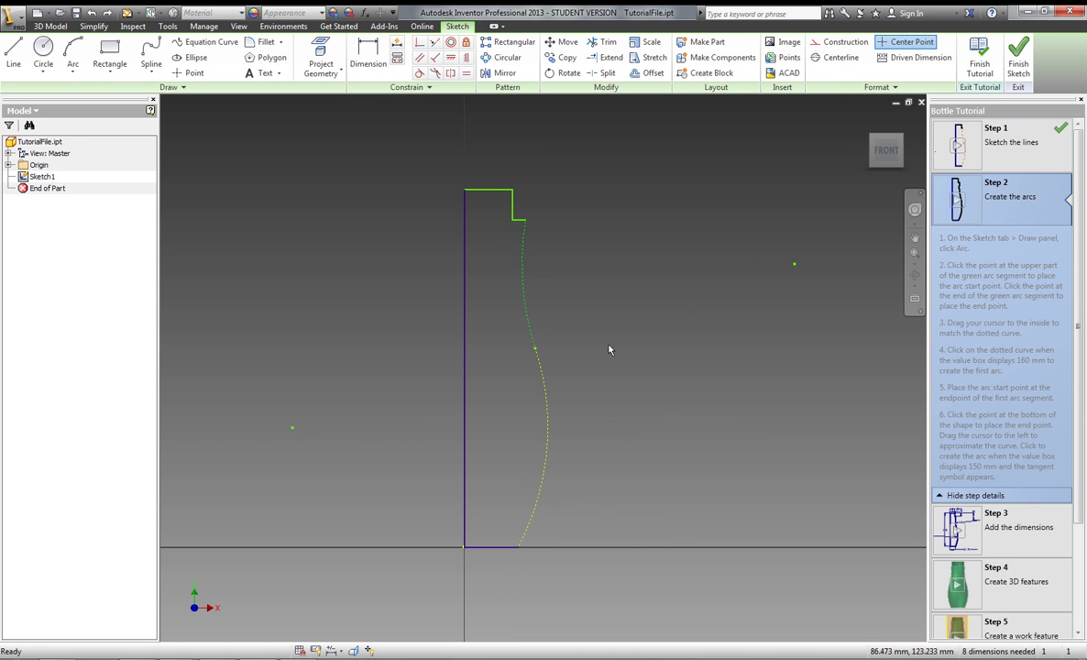
Draw the 160 mm upper arc and a lower arc down to the base, following the dotted curve.
{"action": "left_click", "coordinate": [73, 55]}
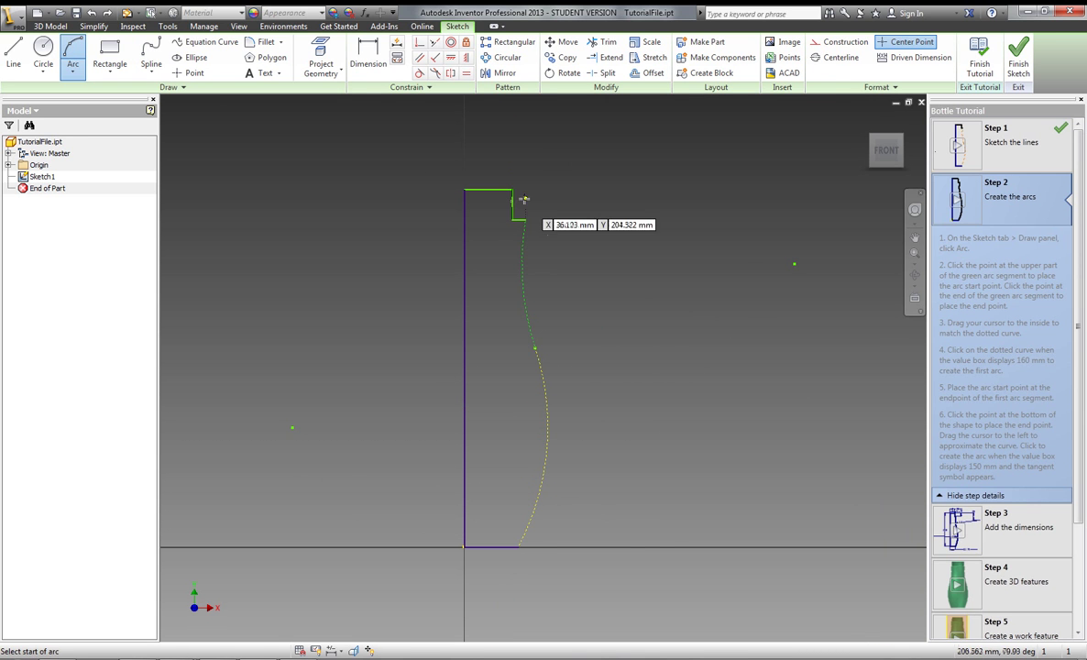
{"action": "left_click", "coordinate": [523, 219]}
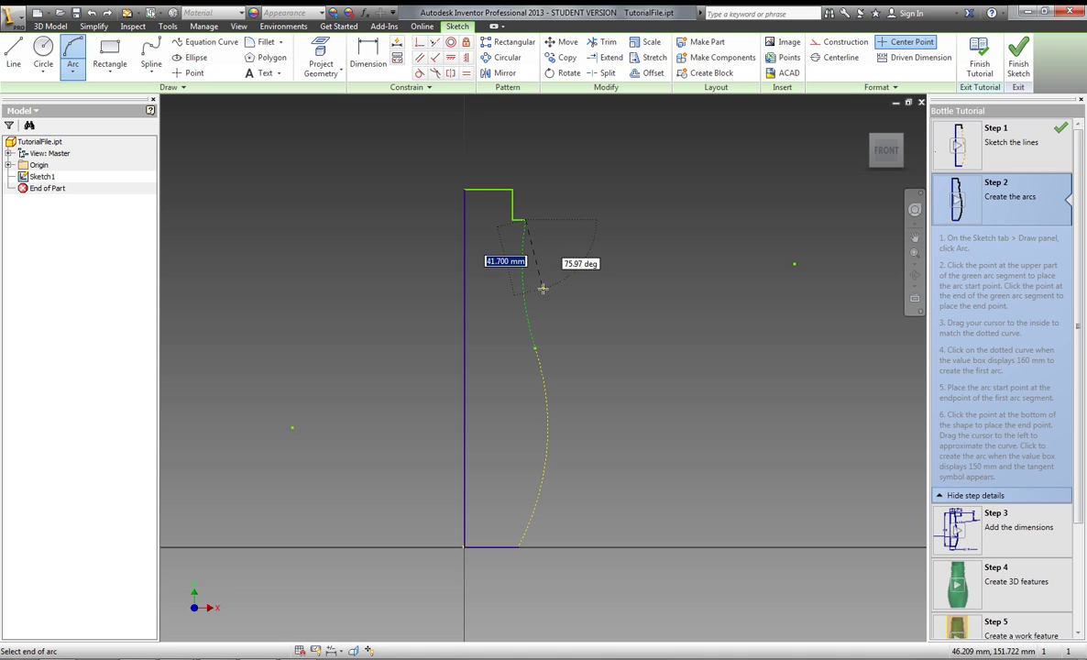
{"action": "left_click", "coordinate": [533, 347]}
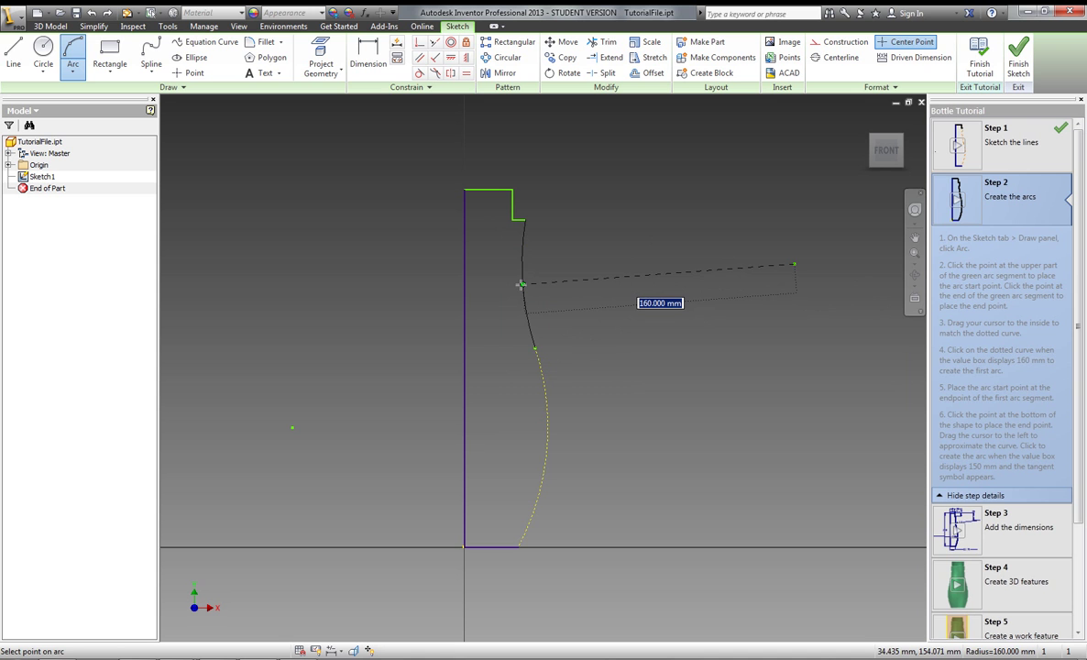
{"action": "left_click", "coordinate": [519, 284]}
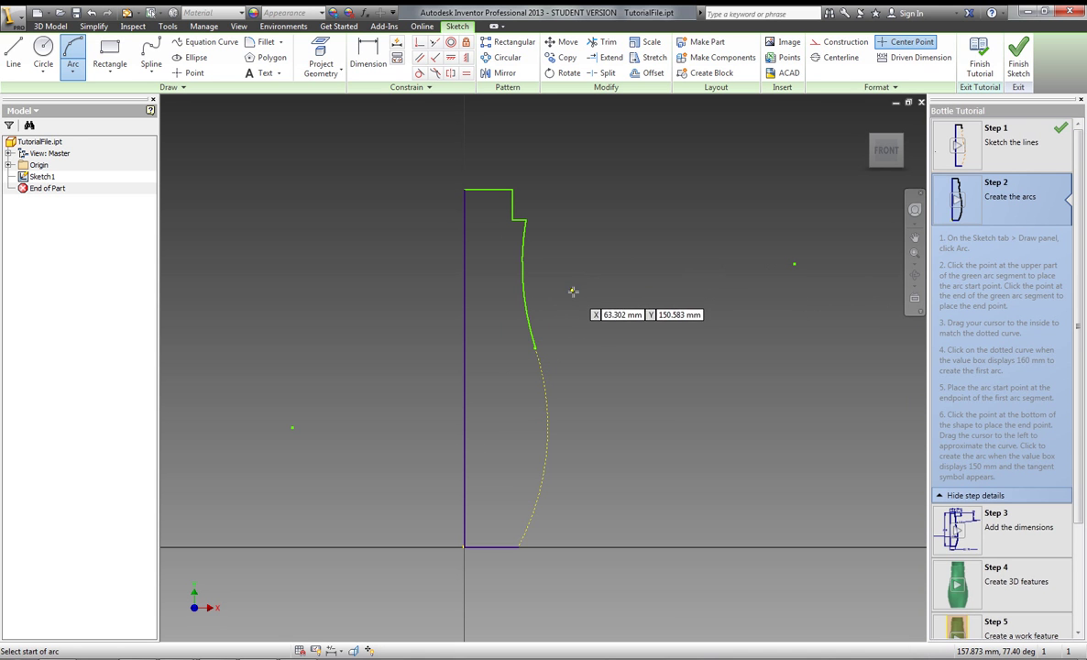
{"action": "left_click", "coordinate": [535, 348]}
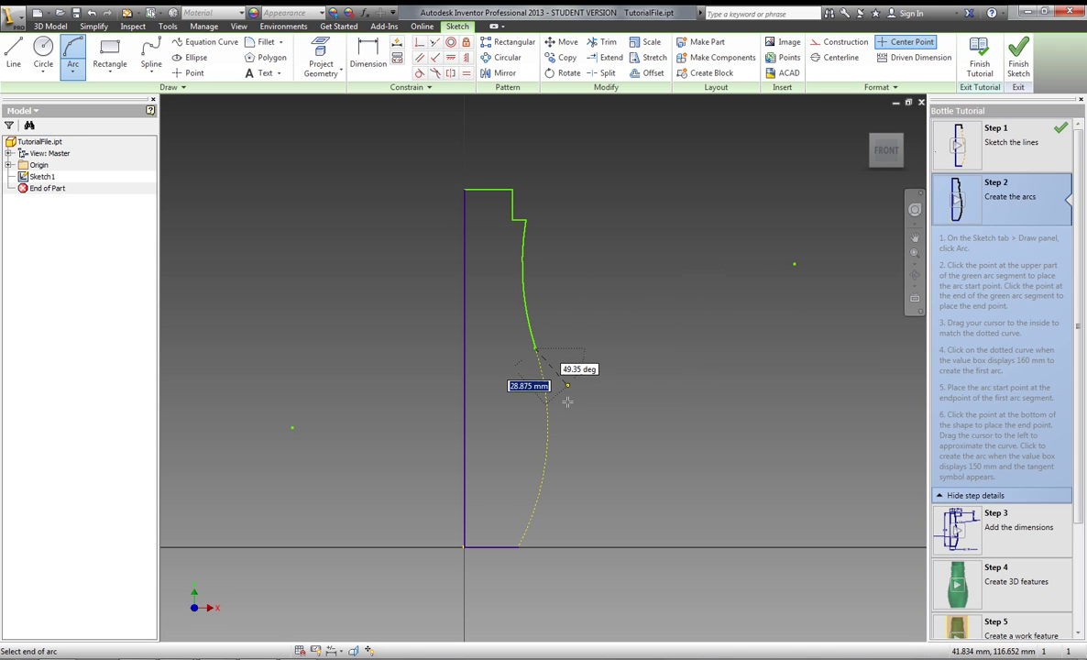
{"action": "left_click", "coordinate": [517, 546]}
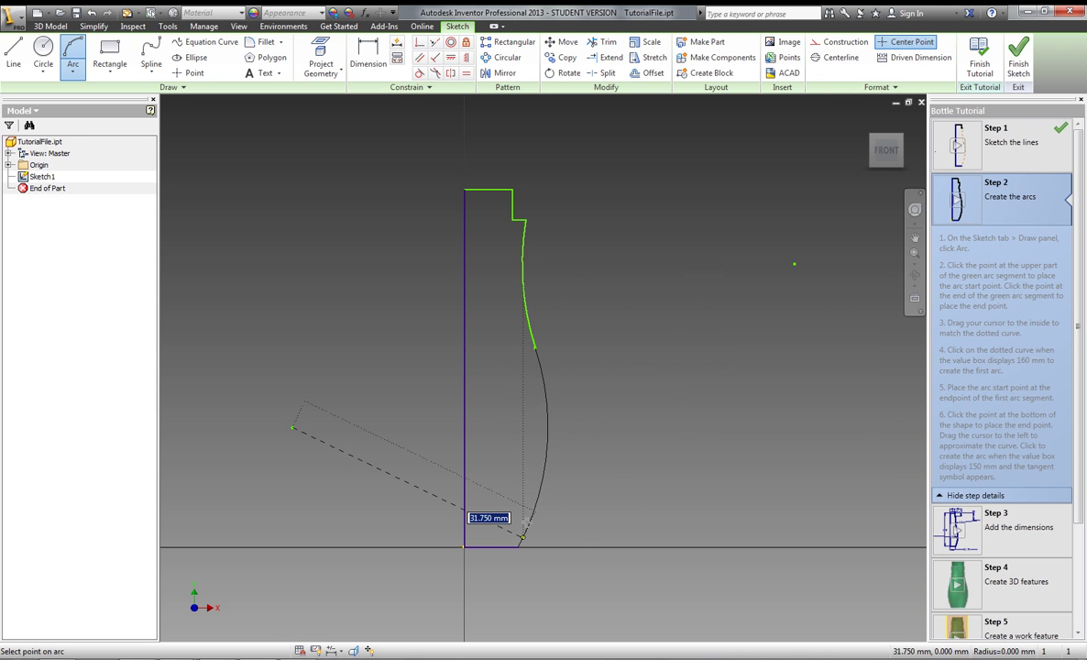
{"action": "left_click", "coordinate": [547, 426]}
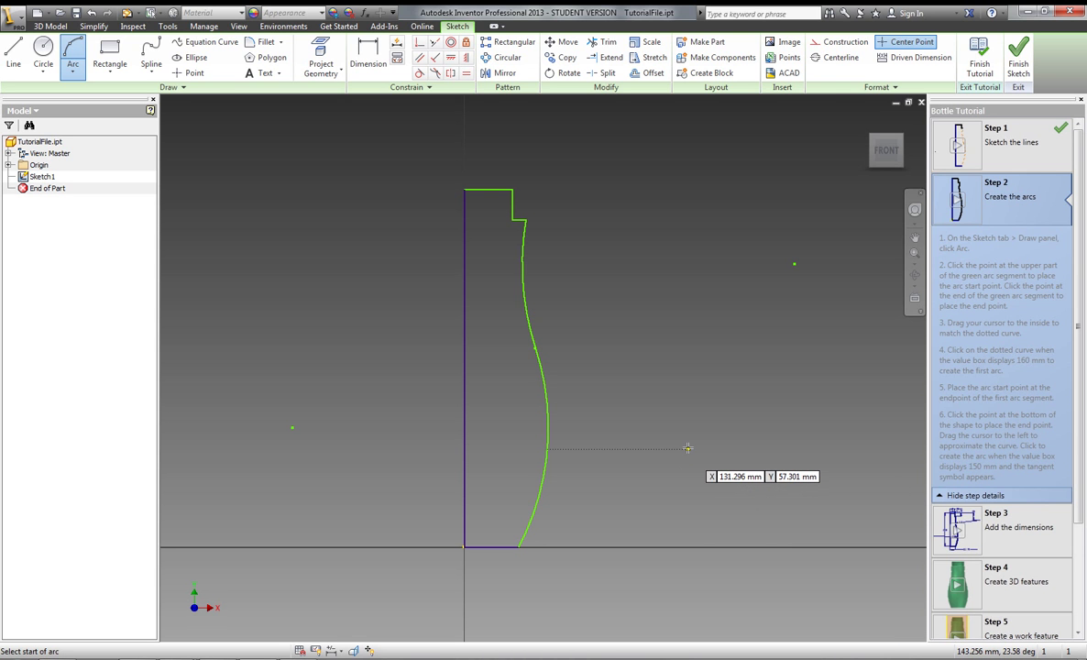
{"action": "right_click", "coordinate": [687, 448]}
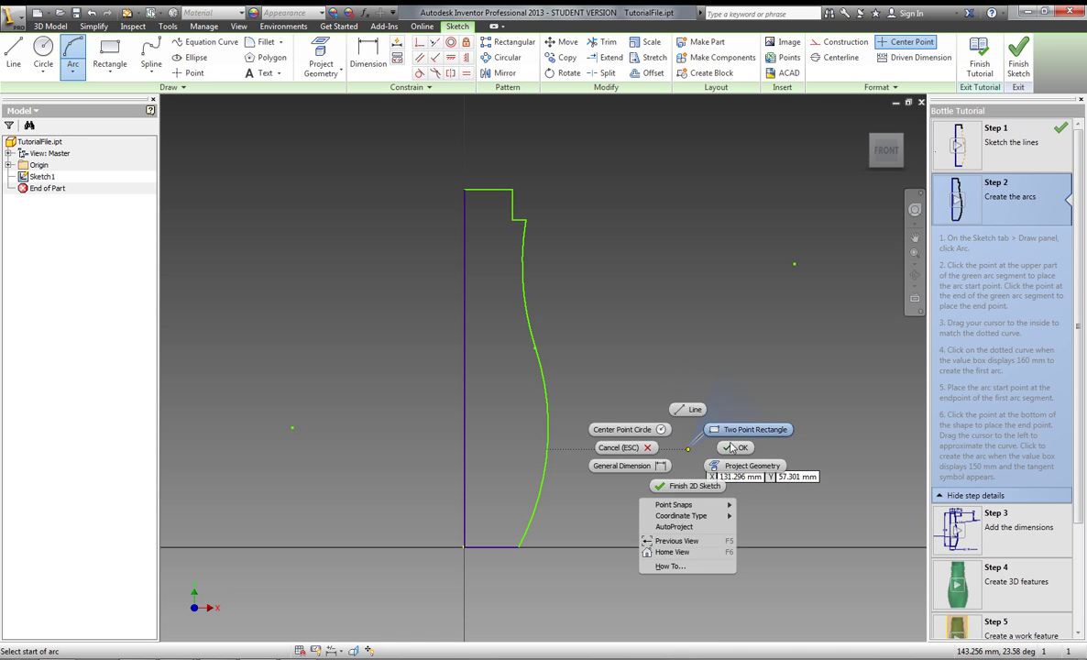
{"action": "left_click", "coordinate": [689, 426]}
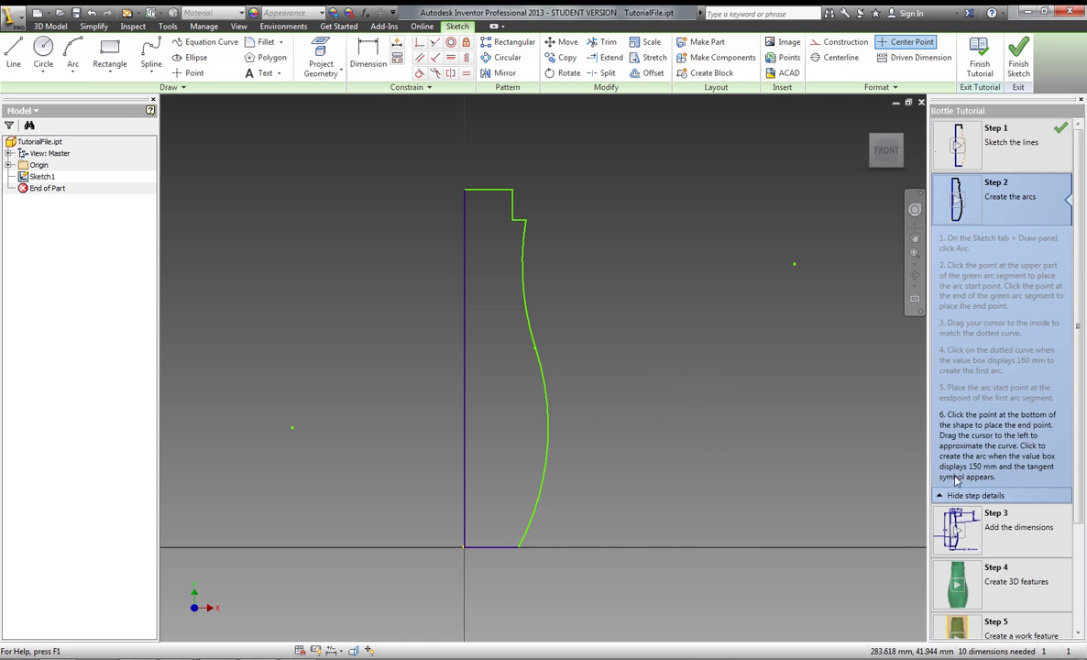
Go to Step 3 and dimension the upper arc with a 160 mm radius.
{"action": "left_click", "coordinate": [1008, 532]}
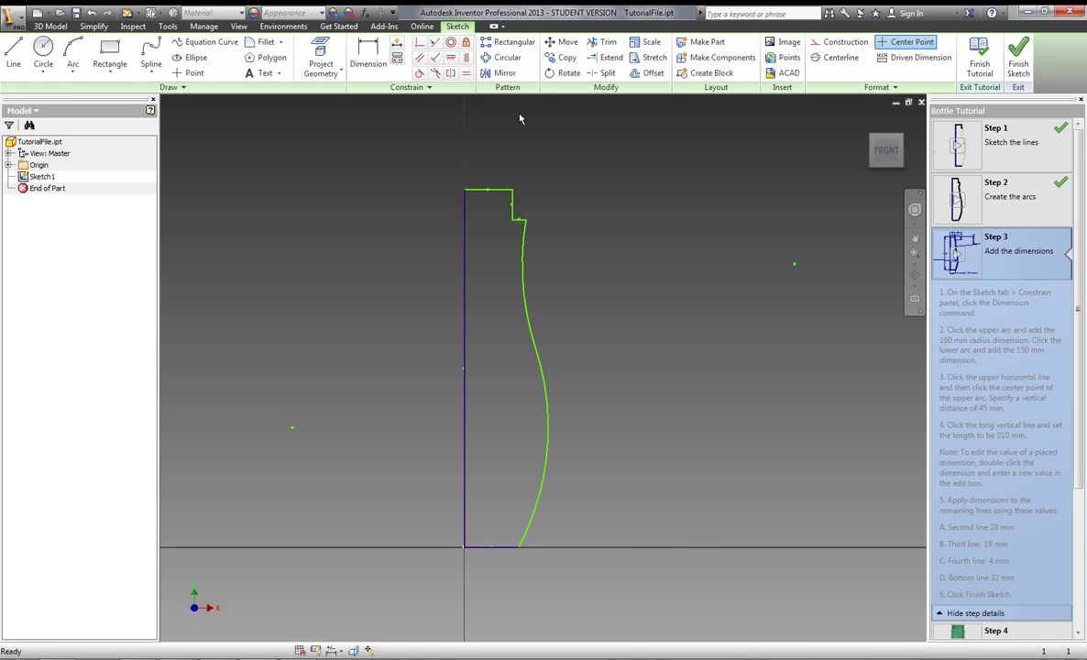
{"action": "left_click", "coordinate": [370, 55]}
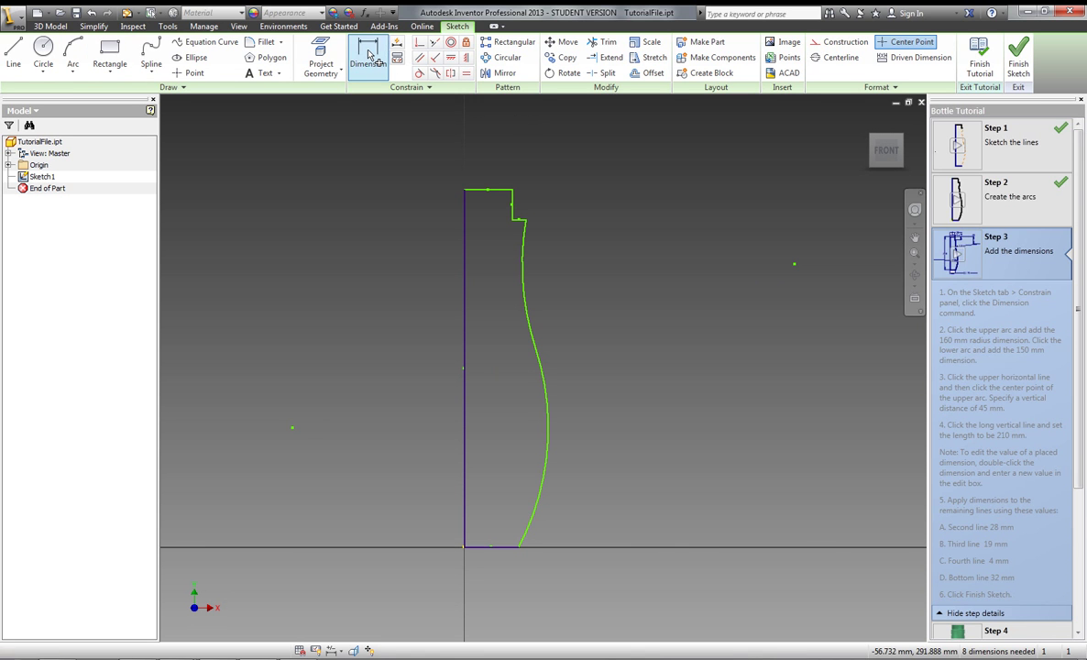
{"action": "left_click", "coordinate": [369, 55]}
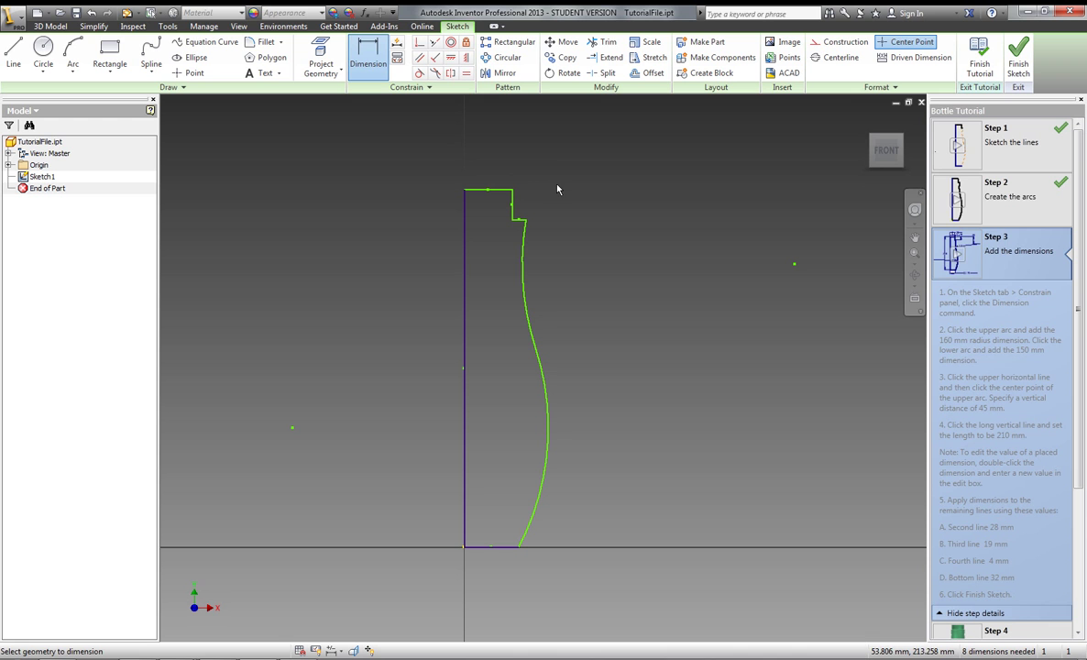
{"action": "left_click", "coordinate": [525, 307]}
{"action": "left_click", "coordinate": [605, 280]}
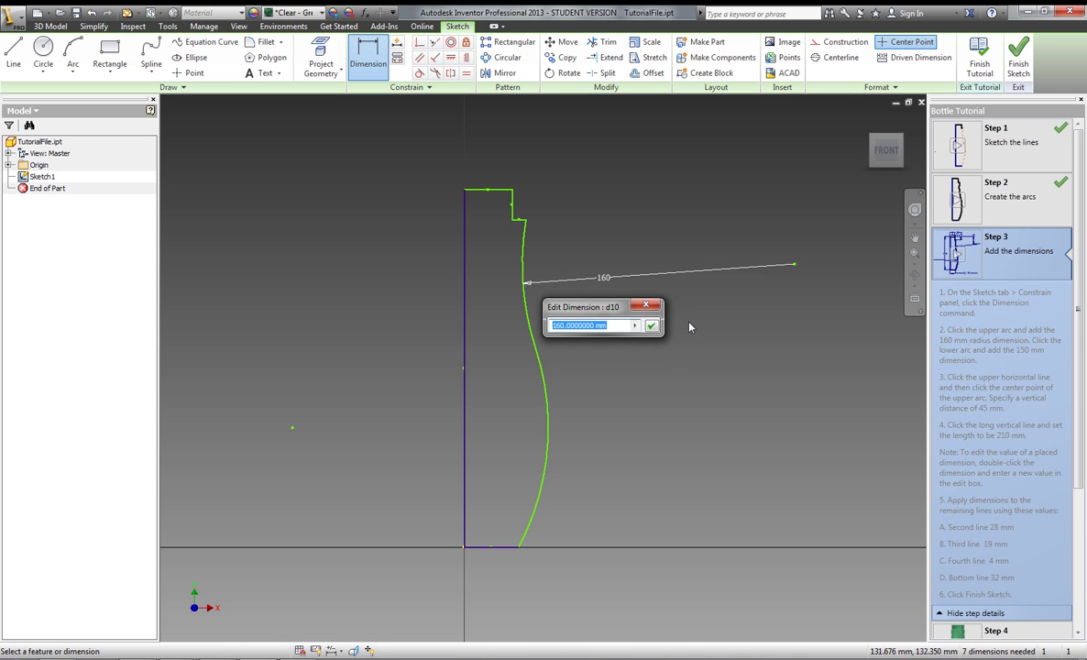
{"action": "left_click", "coordinate": [596, 394]}
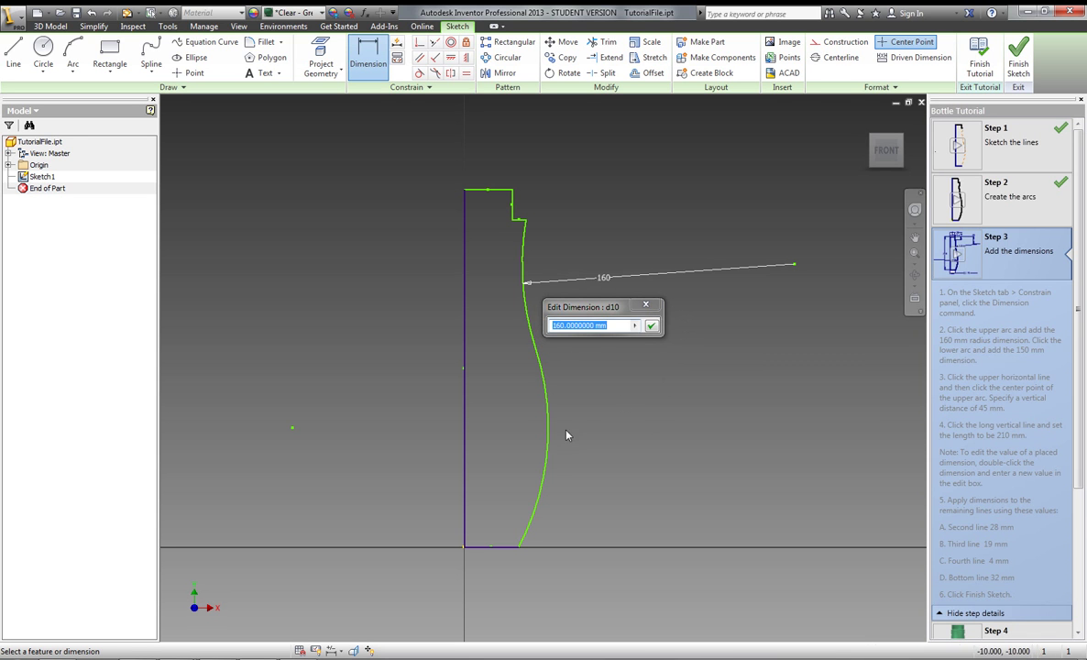
{"action": "left_click", "coordinate": [650, 325]}
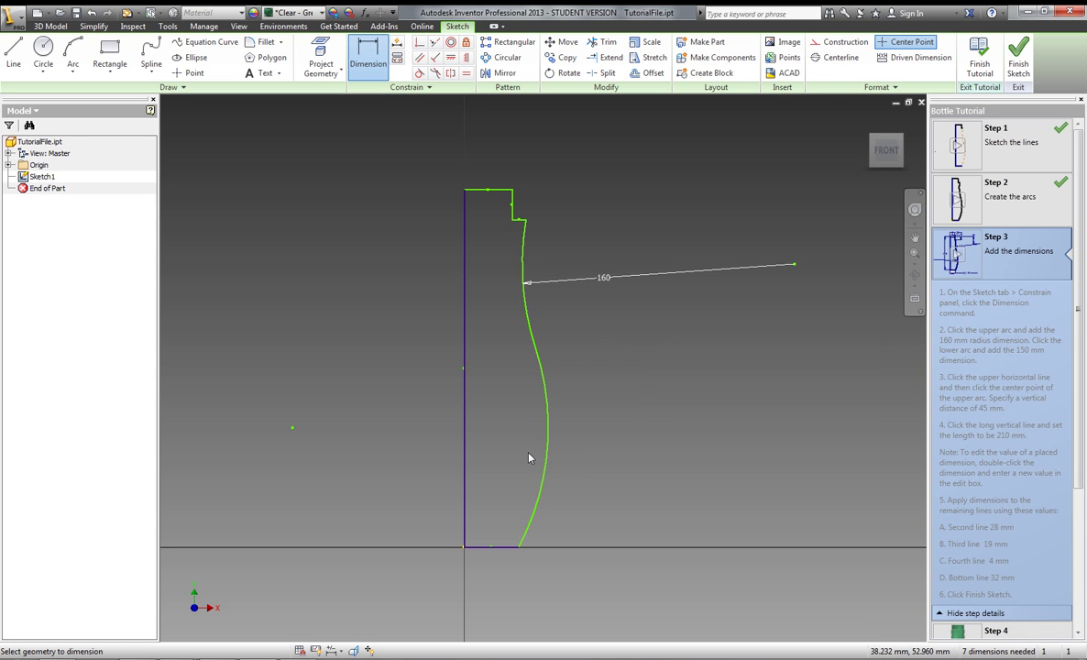
Add a 150 mm radius dimension to the lower arc and select the top line.
{"action": "left_click", "coordinate": [546, 477]}
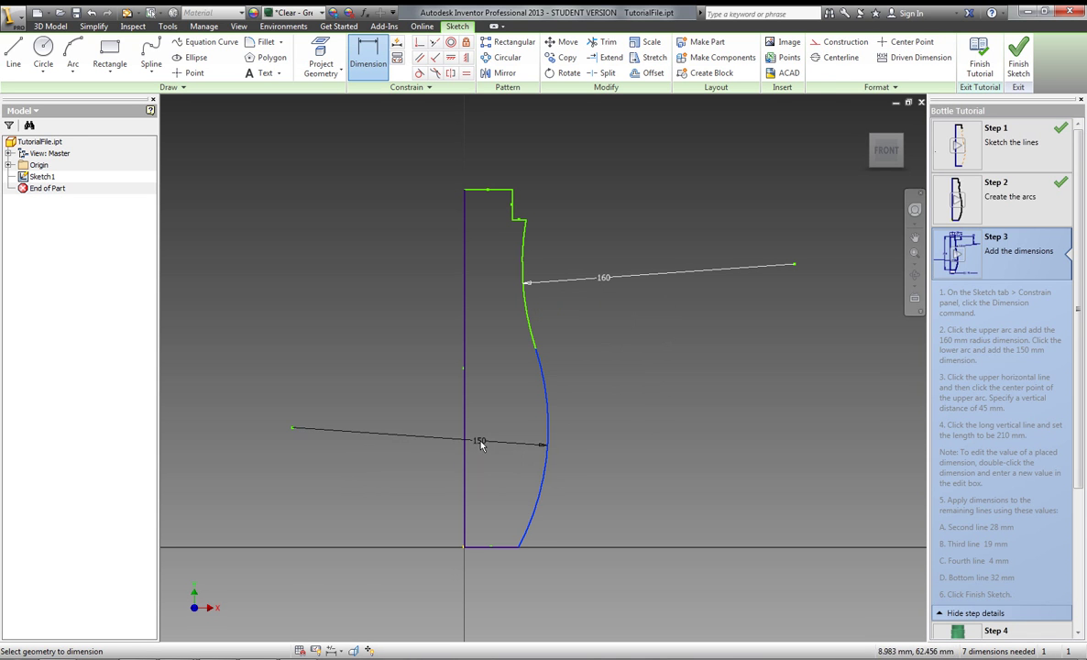
{"action": "left_click", "coordinate": [480, 441]}
{"action": "right_click", "coordinate": [550, 452]}
{"action": "left_click", "coordinate": [528, 490]}
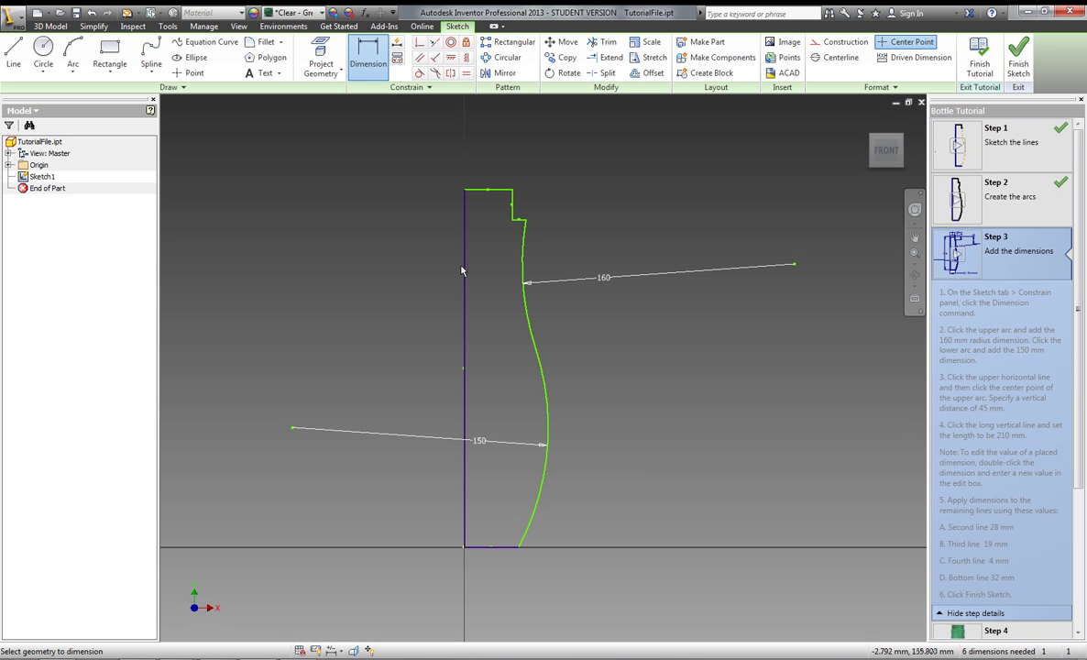
{"action": "left_click", "coordinate": [490, 190]}
Place and accept the 28.103 mm width dimension above the top line, then minimize Solid Edge.
{"action": "left_click", "coordinate": [493, 163]}
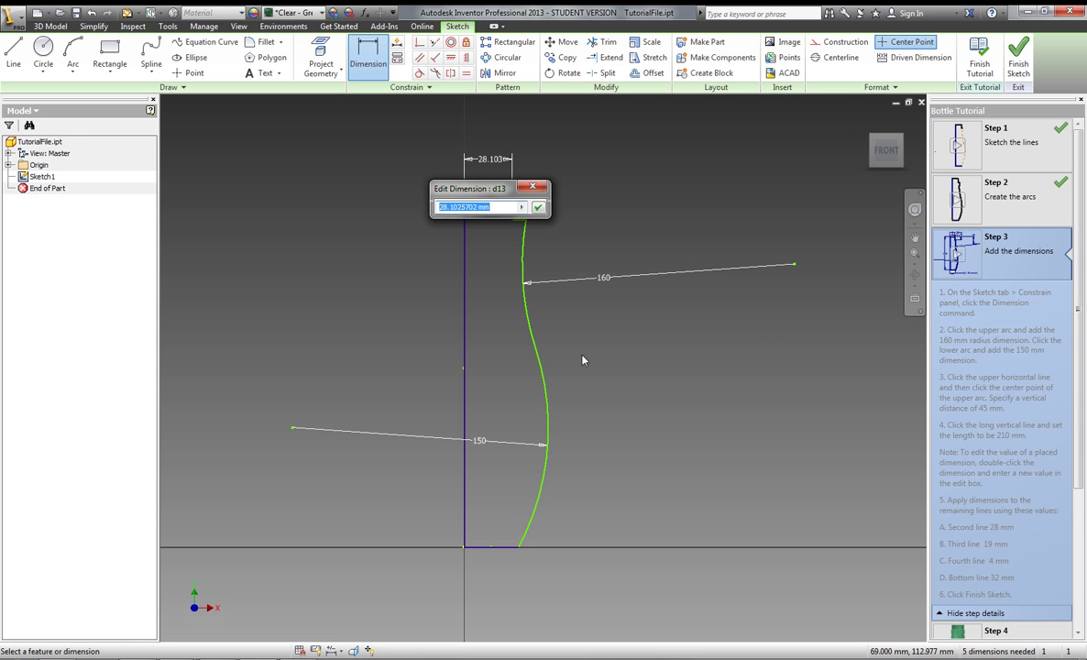
{"action": "left_click", "coordinate": [539, 209]}
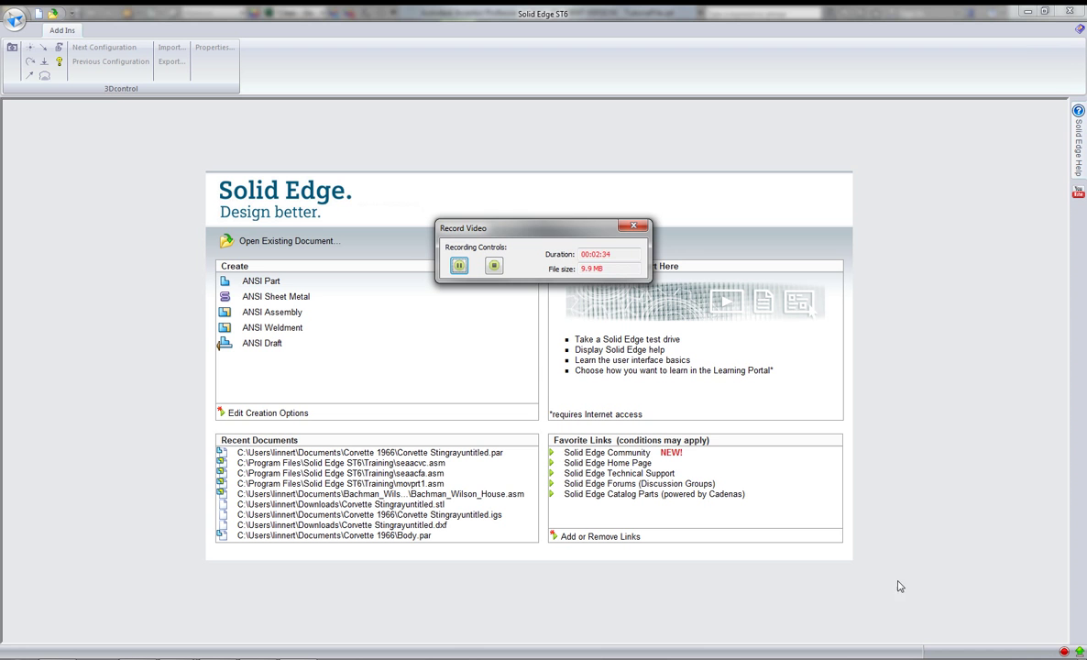
{"action": "left_click", "coordinate": [493, 265]}
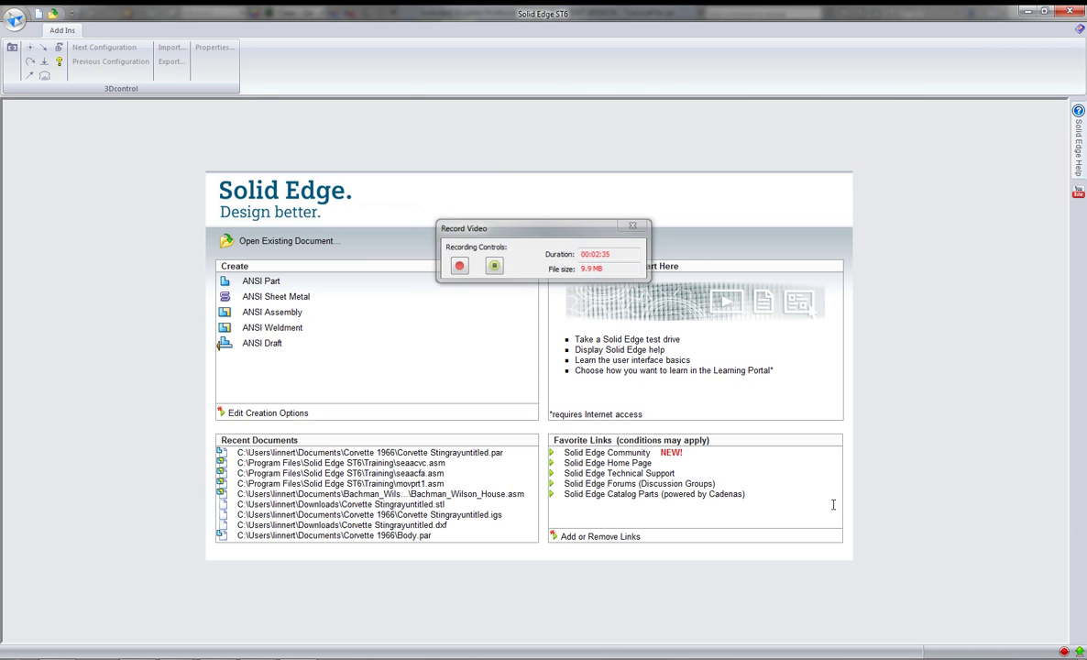
{"action": "left_click", "coordinate": [1025, 10]}
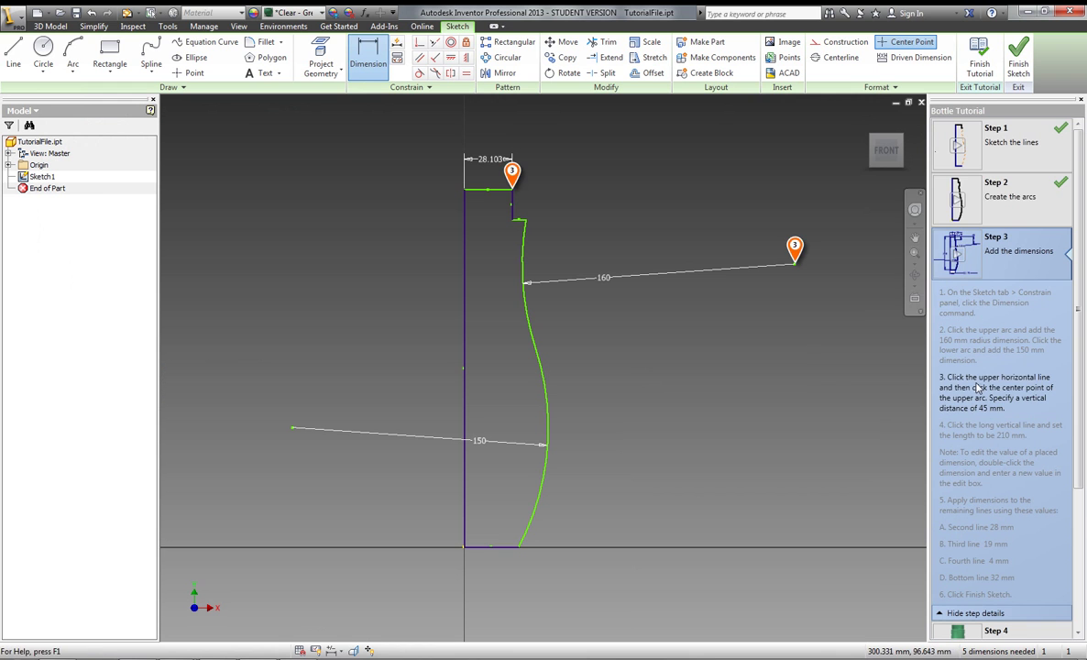
Delete the 28.103 top-line dimension.
{"action": "double_click", "coordinate": [474, 158]}
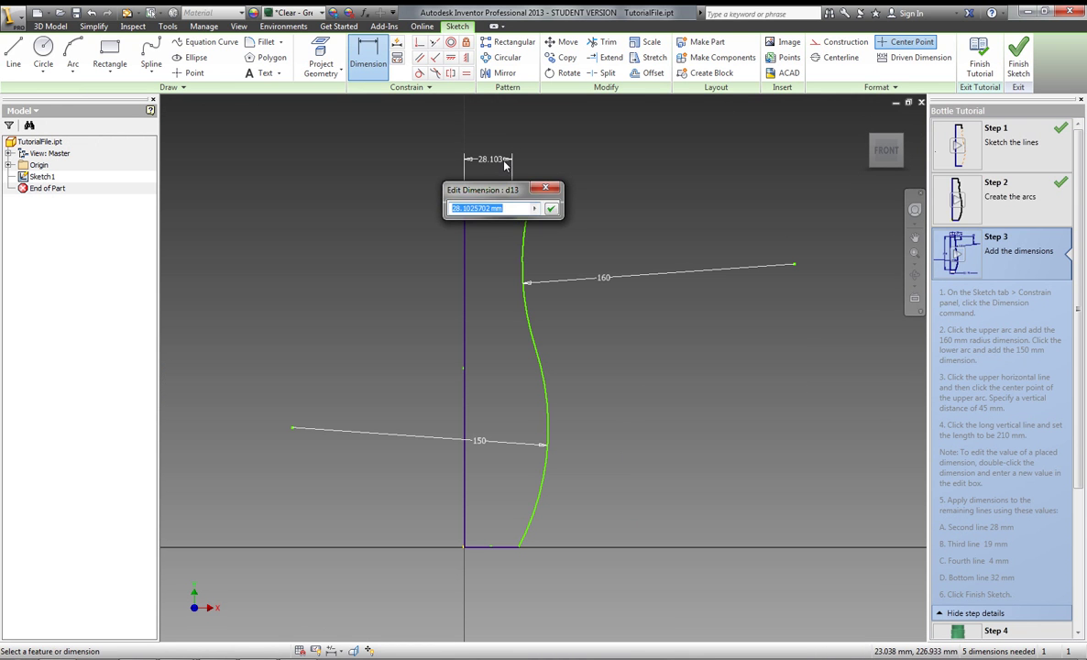
{"action": "key", "text": "Escape"}
{"action": "right_click", "coordinate": [491, 162]}
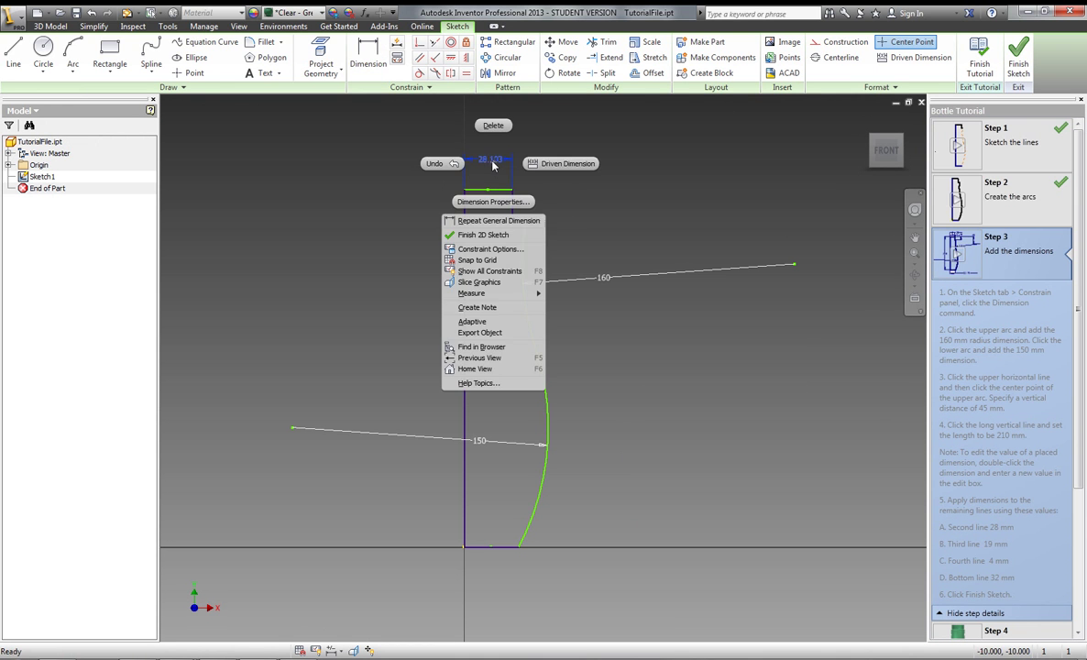
{"action": "left_click", "coordinate": [495, 125]}
Add a horizontal dimension to the arc centre, set it to 45, then undo it.
{"action": "left_click", "coordinate": [367, 55]}
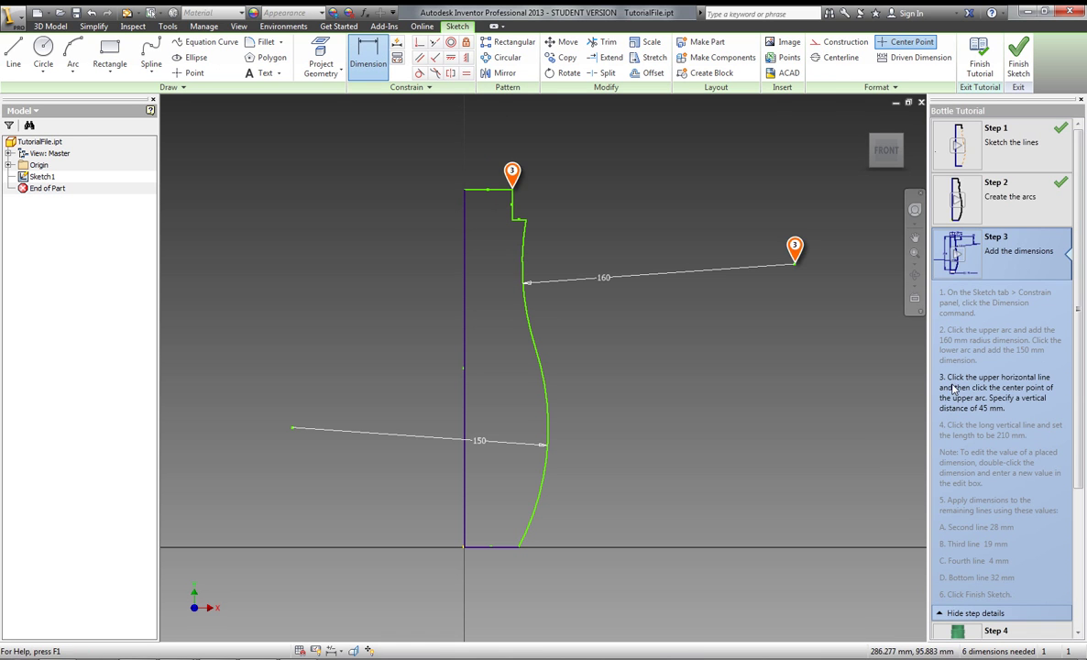
{"action": "left_click", "coordinate": [792, 264]}
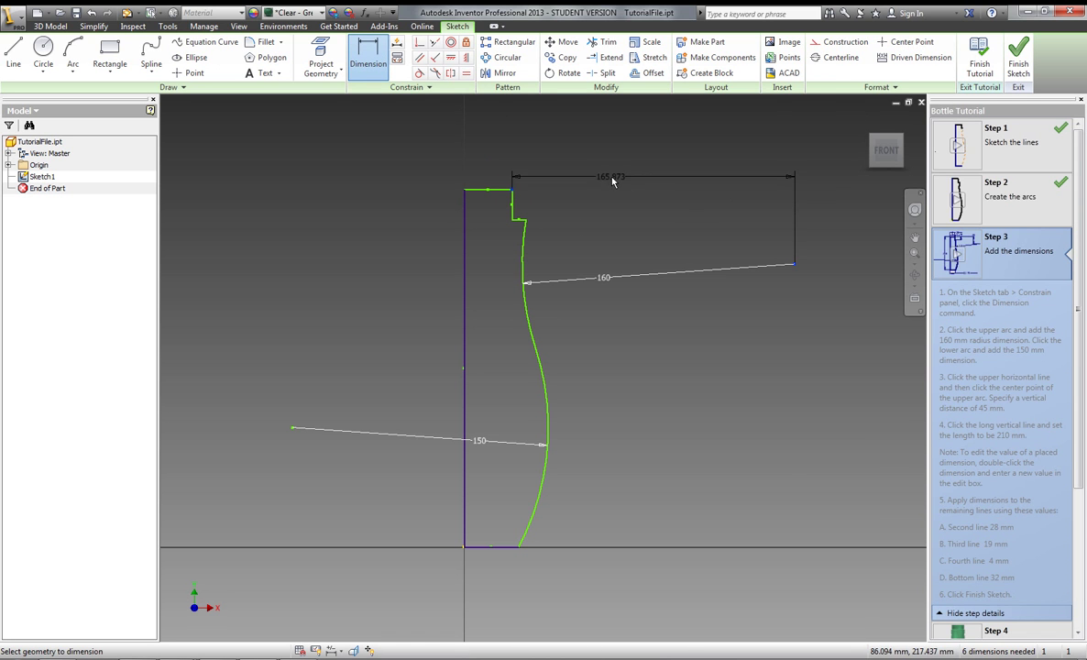
{"action": "left_click", "coordinate": [608, 177]}
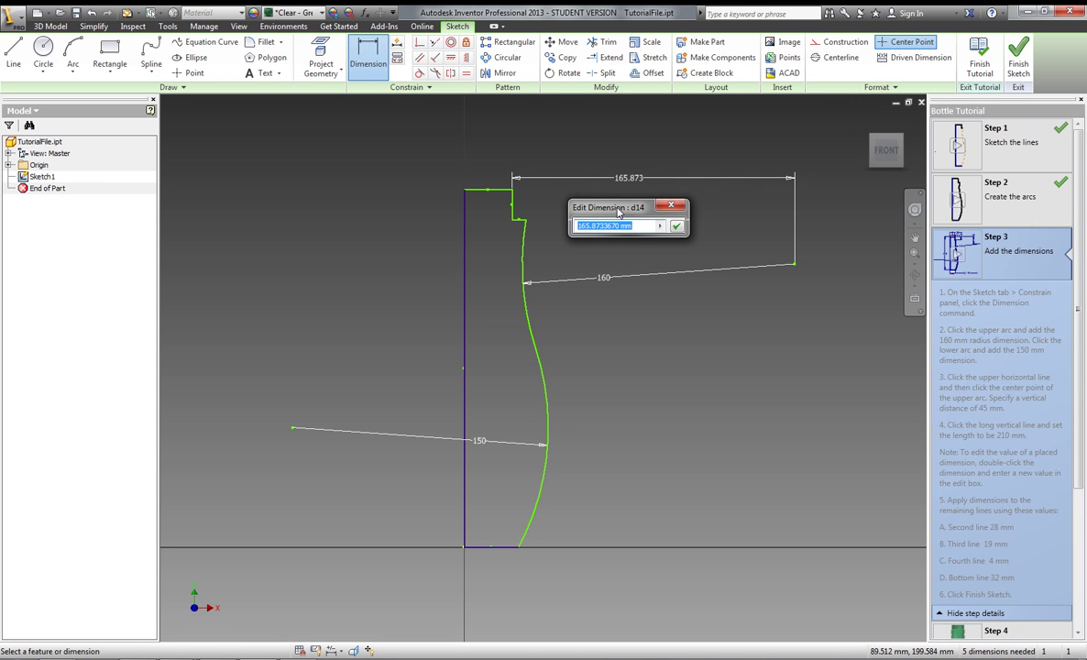
{"action": "type", "text": "45"}
{"action": "key", "text": "Return"}
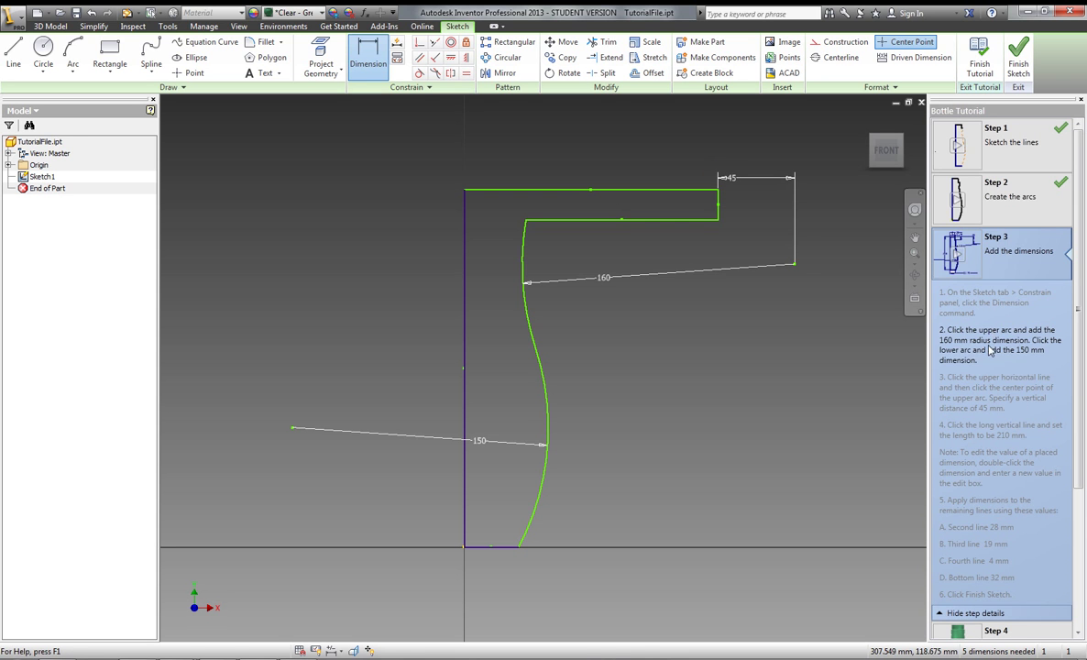
{"action": "mouse_move", "coordinate": [998, 430]}
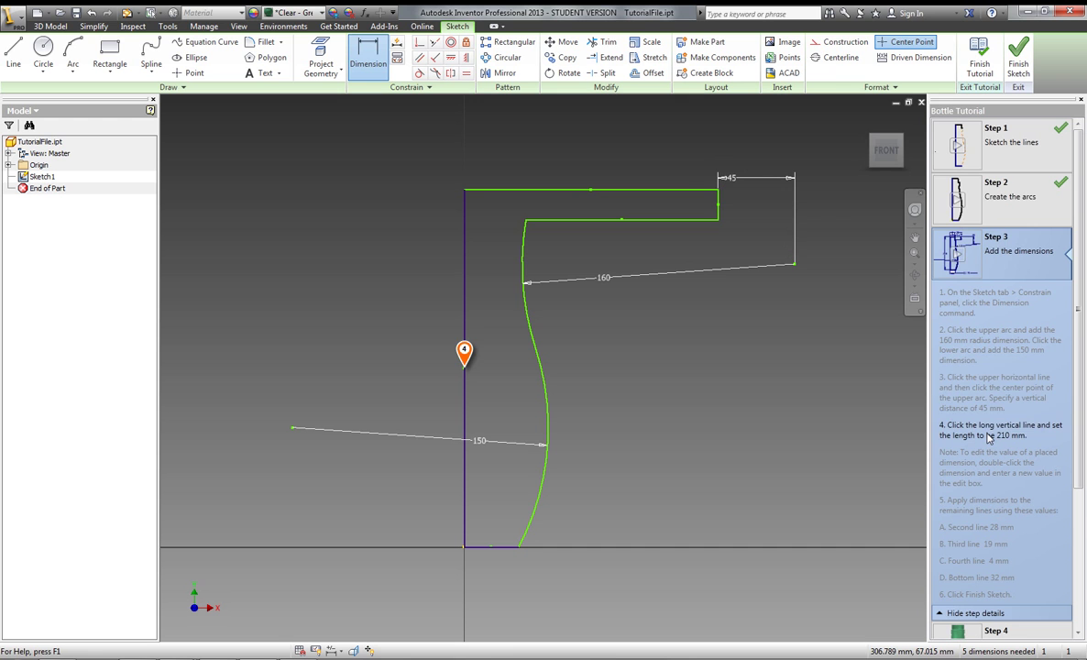
{"action": "key", "text": "ctrl+z"}
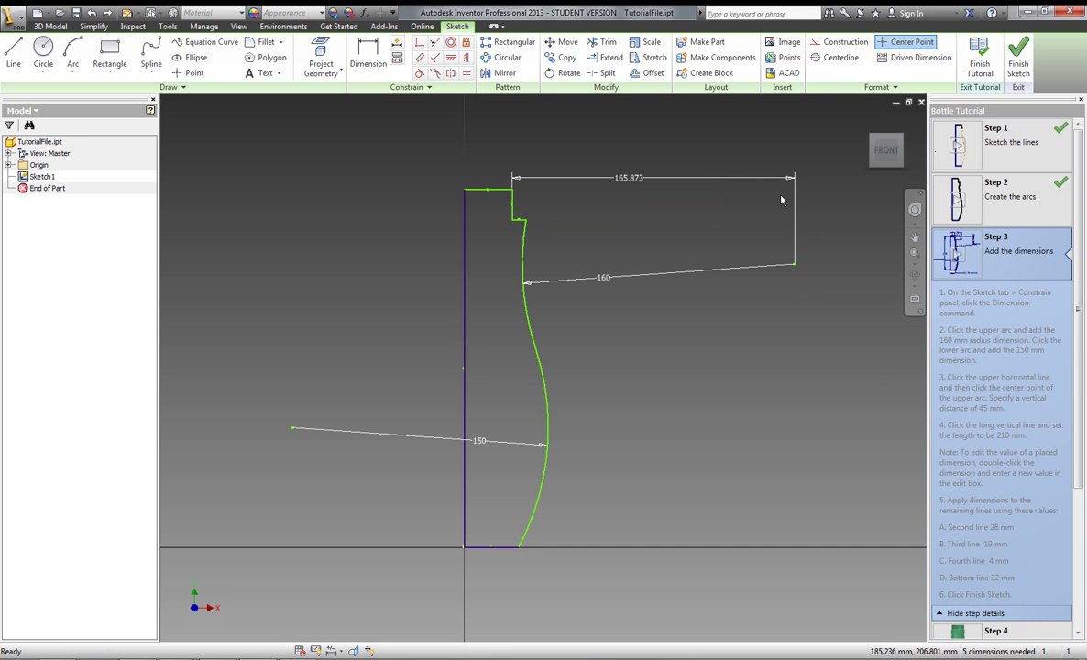
Dimension the upper arc's centre 45 mm vertically below the top line.
{"action": "left_click", "coordinate": [368, 57]}
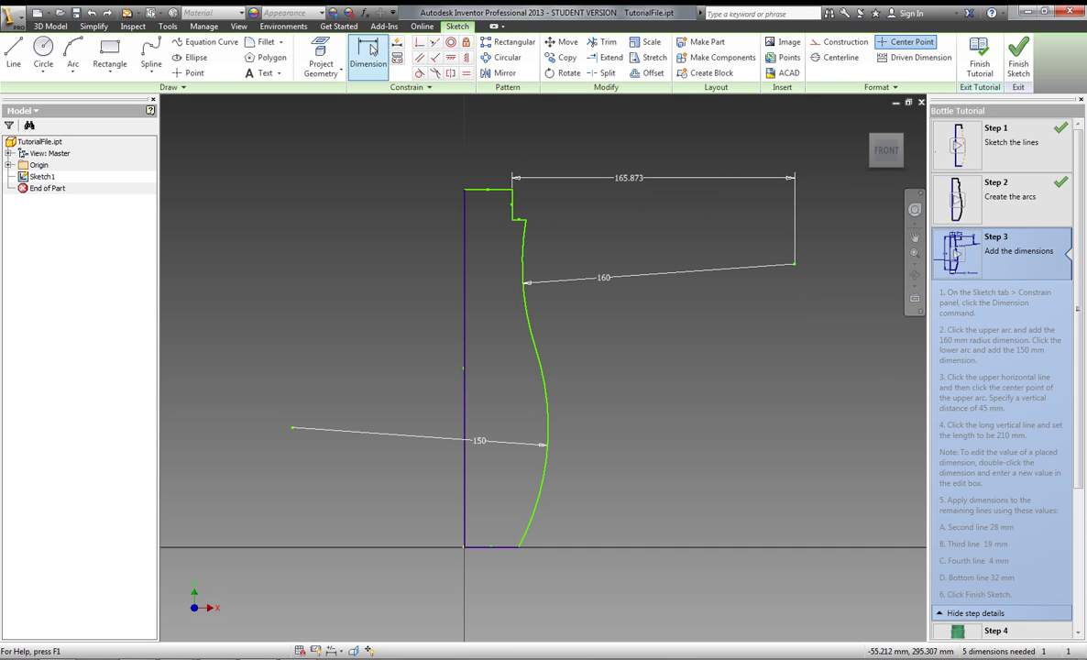
{"action": "left_click", "coordinate": [512, 195]}
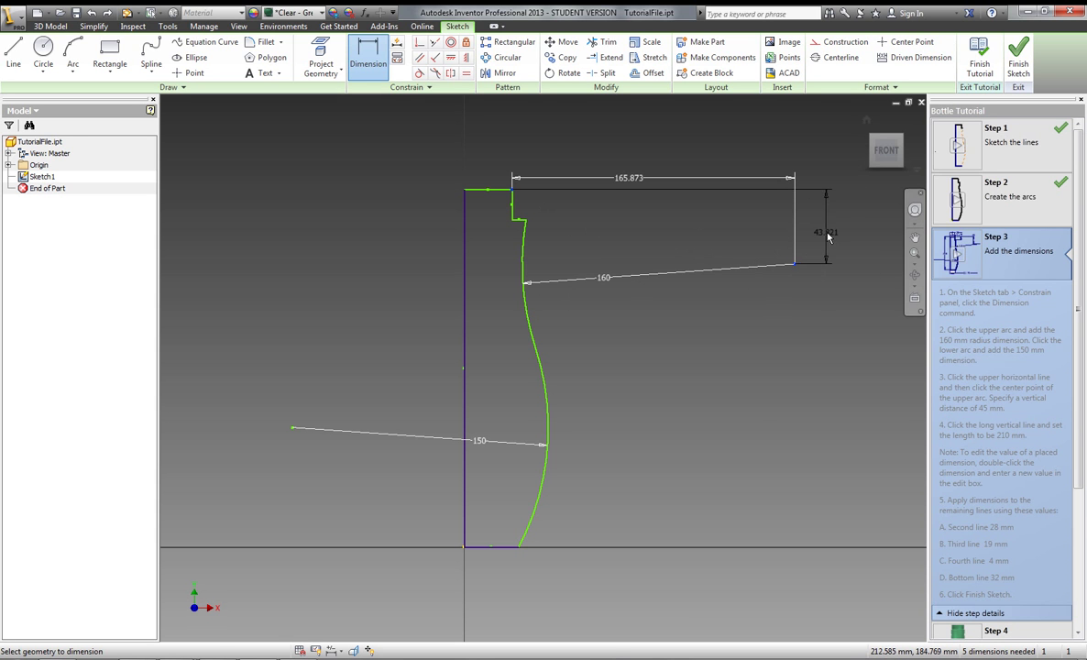
{"action": "left_click", "coordinate": [833, 241]}
{"action": "type", "text": "45"}
{"action": "key", "text": "Return"}
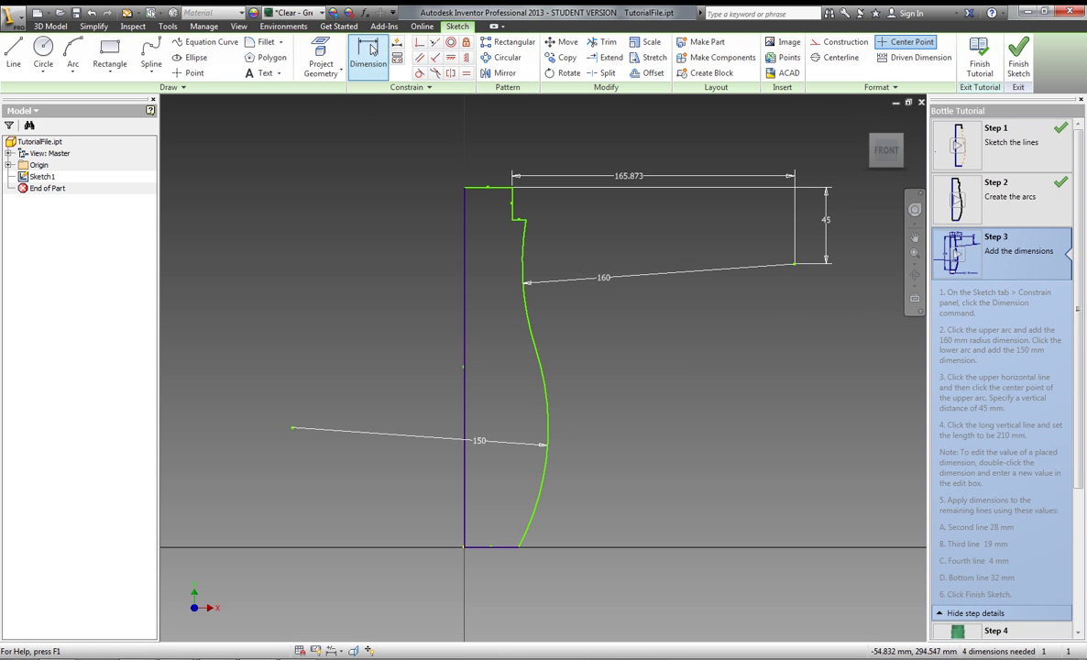
Dimension the long vertical line to 210, the top line to 28 and the short third line to 19 mm.
{"action": "left_click", "coordinate": [464, 325]}
{"action": "left_click", "coordinate": [414, 307]}
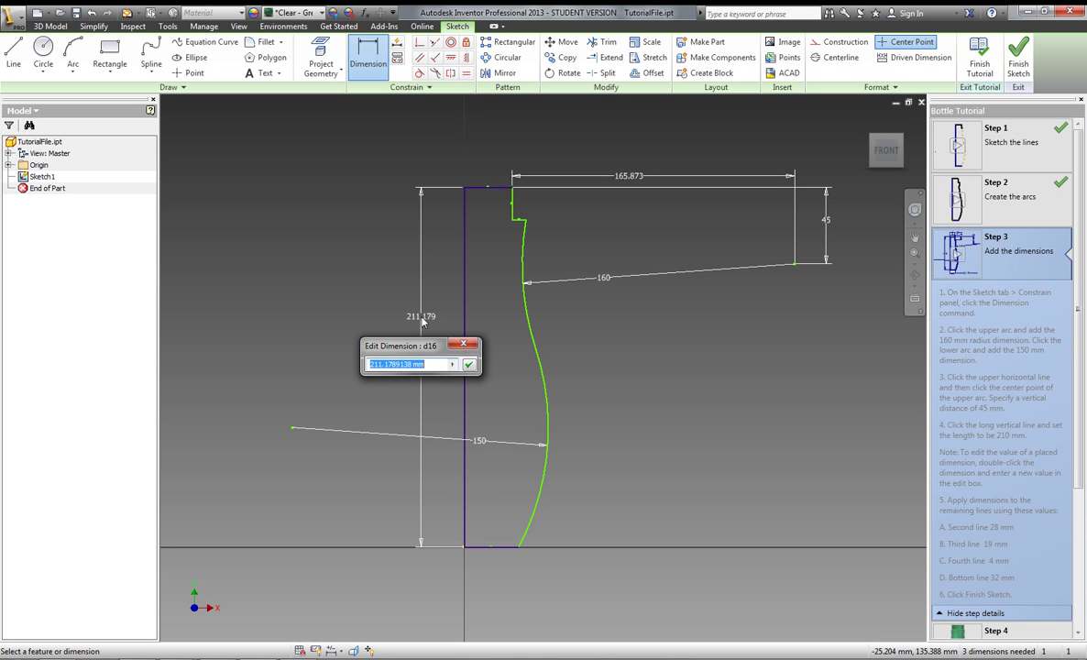
{"action": "type", "text": "210"}
{"action": "key", "text": "Return"}
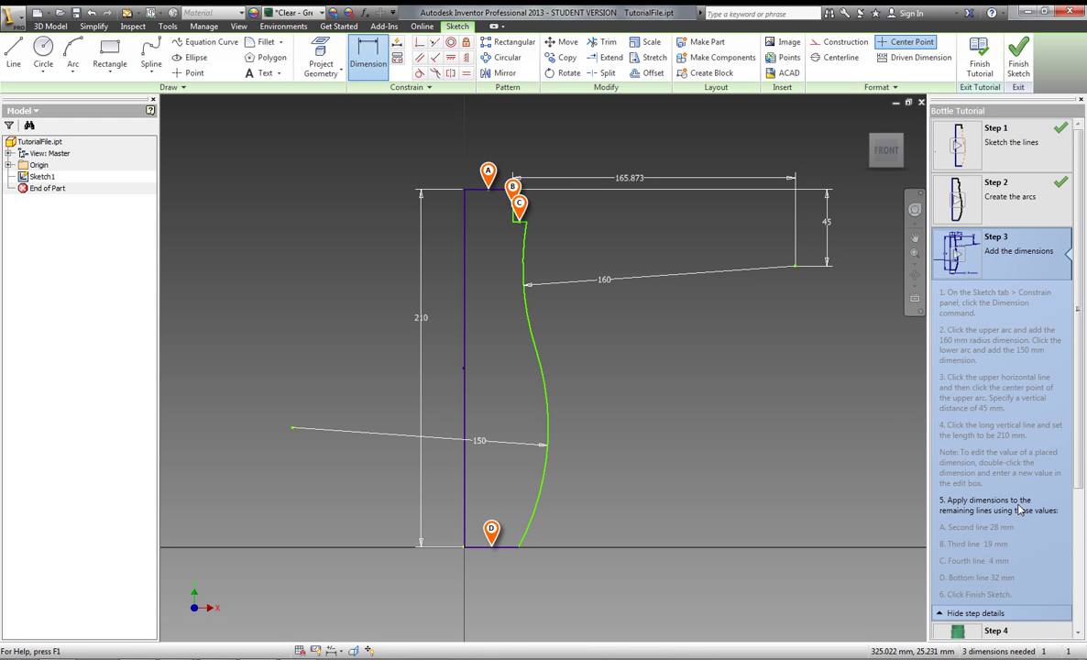
{"action": "left_click", "coordinate": [486, 190]}
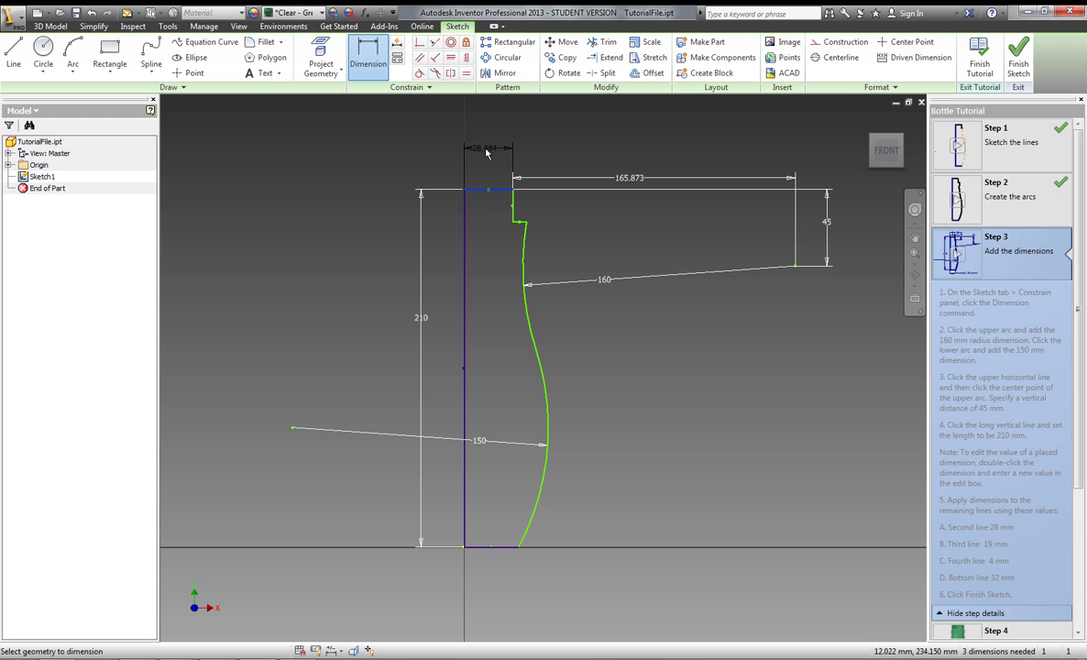
{"action": "left_click", "coordinate": [486, 153]}
{"action": "type", "text": "28"}
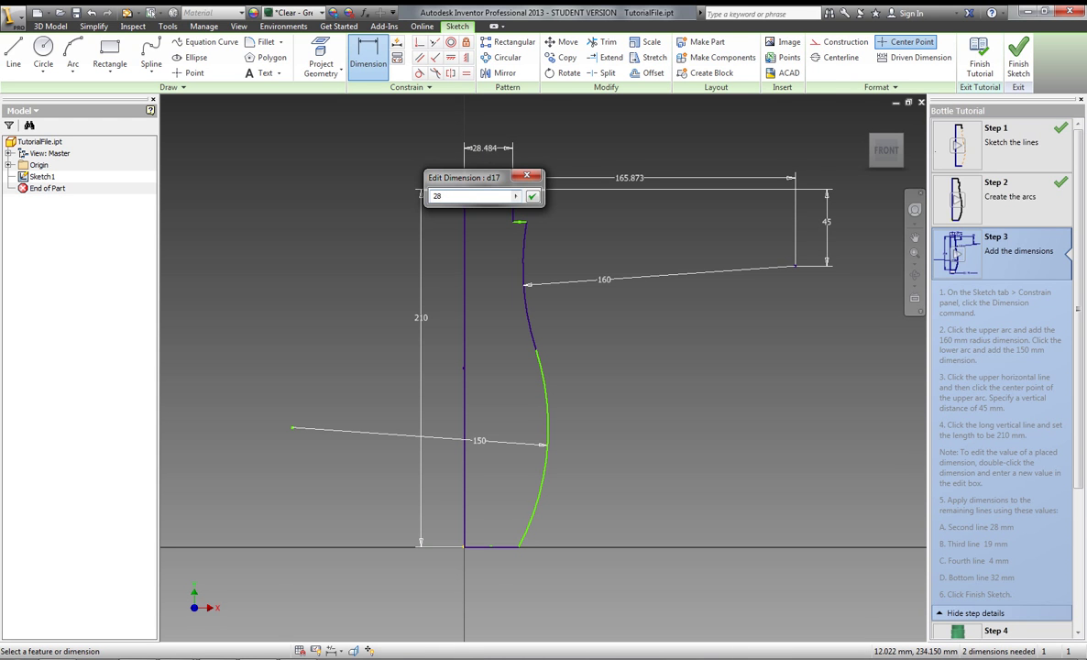
{"action": "key", "text": "Return"}
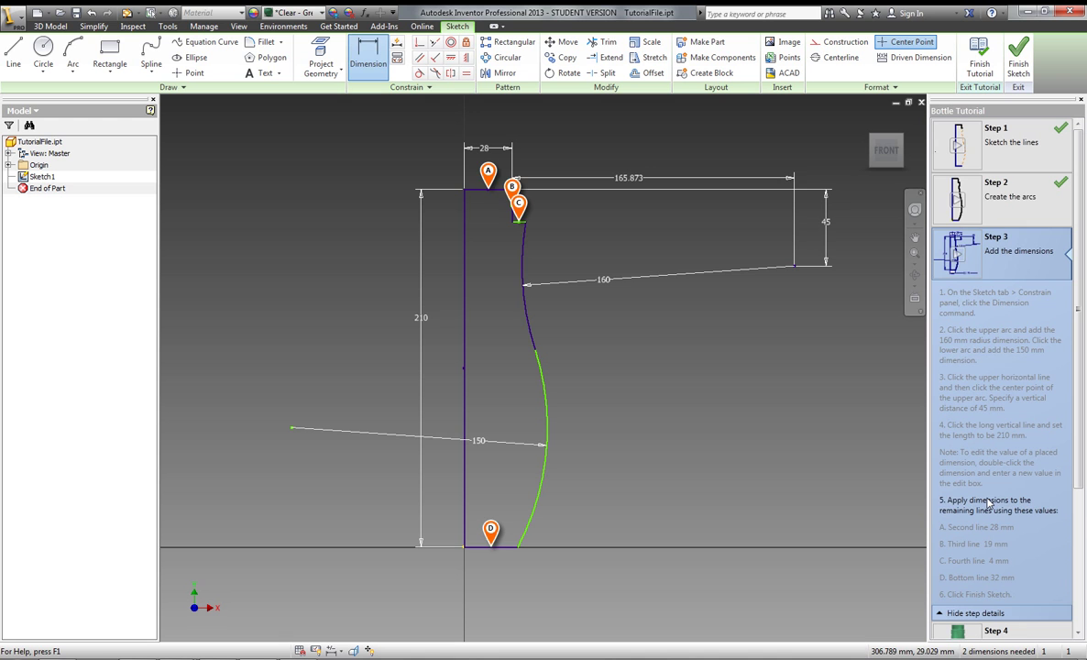
{"action": "left_click", "coordinate": [513, 199]}
{"action": "left_click", "coordinate": [573, 203]}
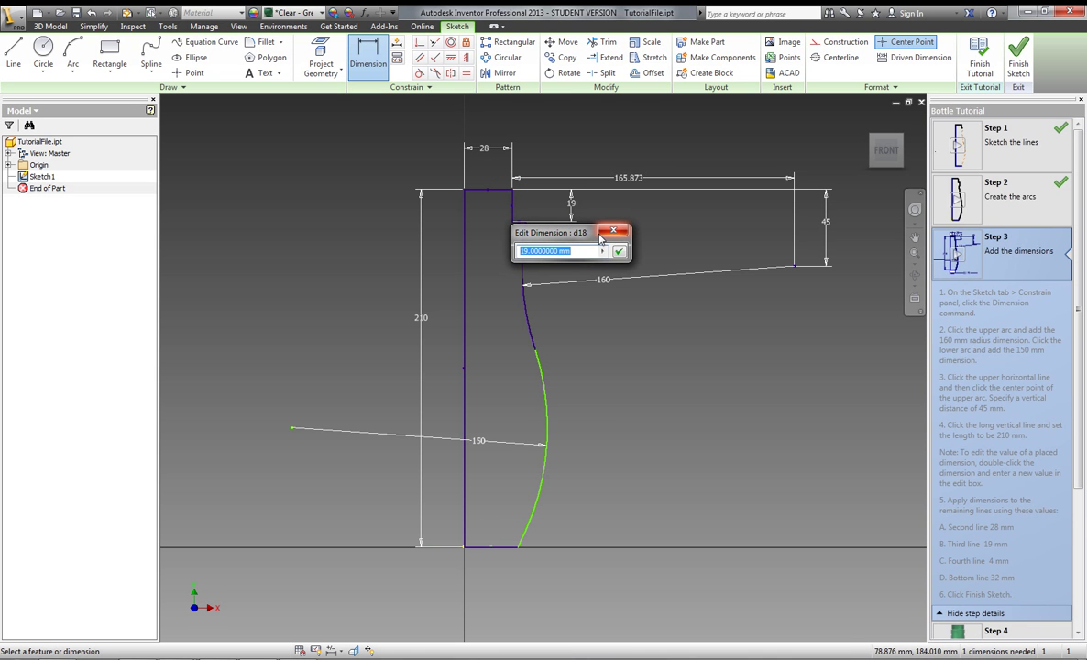
{"action": "key", "text": "Return"}
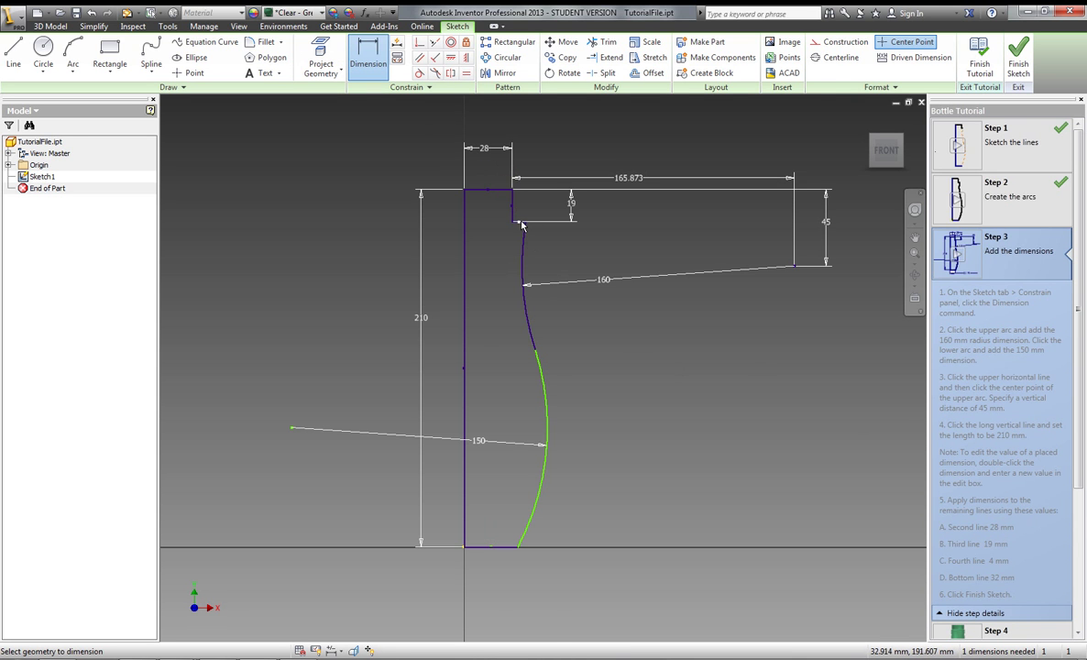
Add a driven (8) reference dimension to the short step line, then delete it.
{"action": "scroll", "coordinate": [479, 203], "scroll_direction": "up", "scroll_amount": 5}
{"action": "scroll", "coordinate": [479, 202], "scroll_direction": "up", "scroll_amount": 5}
{"action": "scroll", "coordinate": [500, 337], "scroll_direction": "down", "scroll_amount": 3}
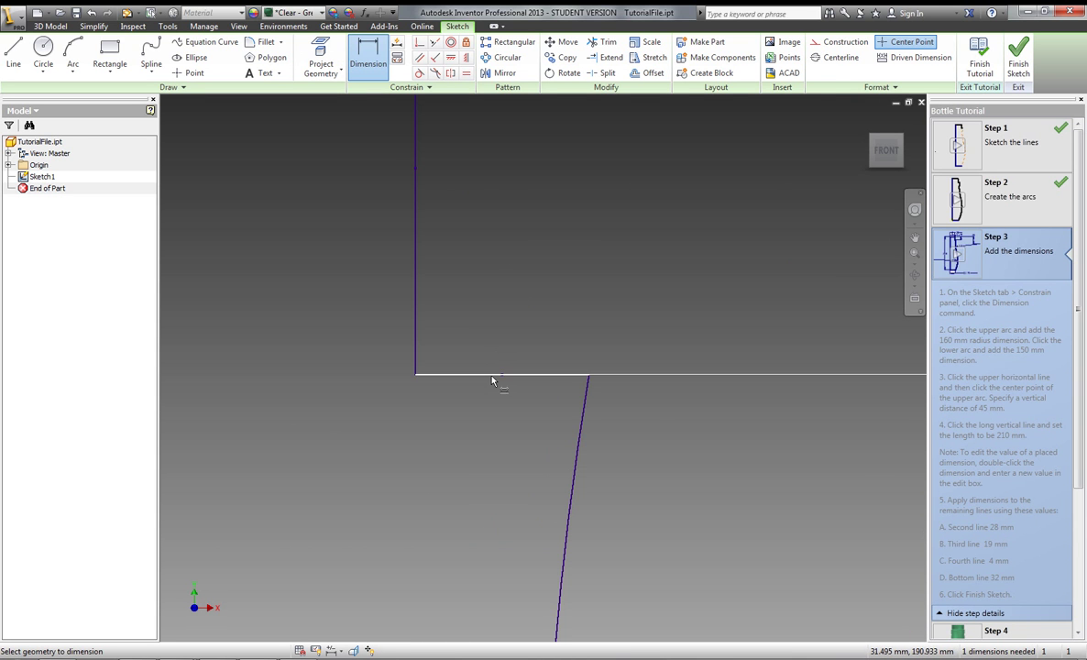
{"action": "left_click", "coordinate": [495, 374]}
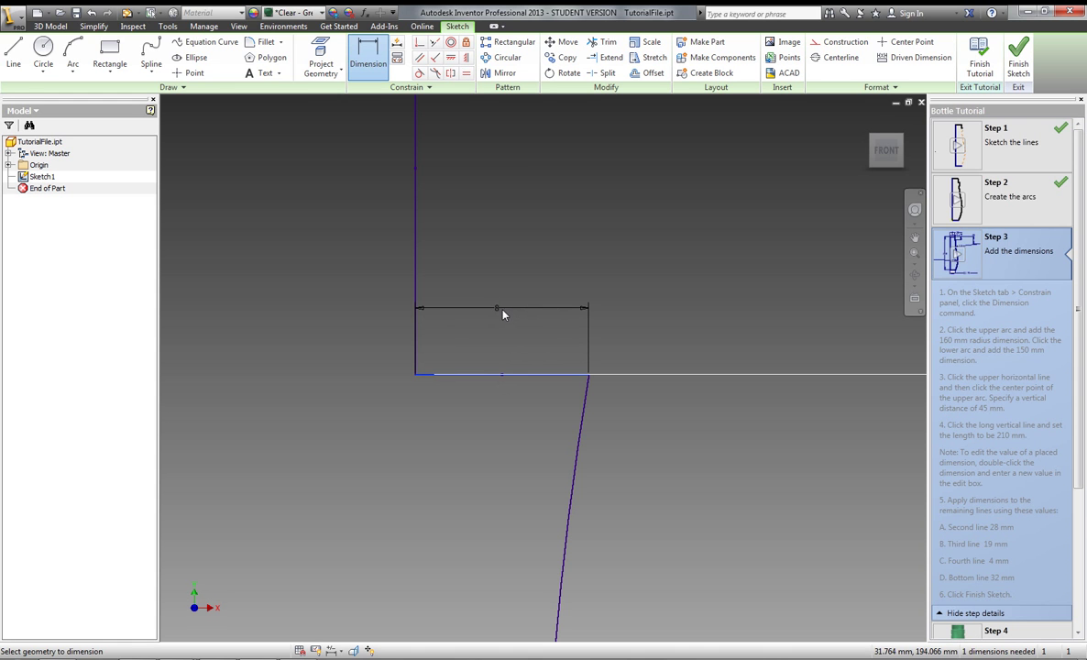
{"action": "left_click", "coordinate": [500, 317]}
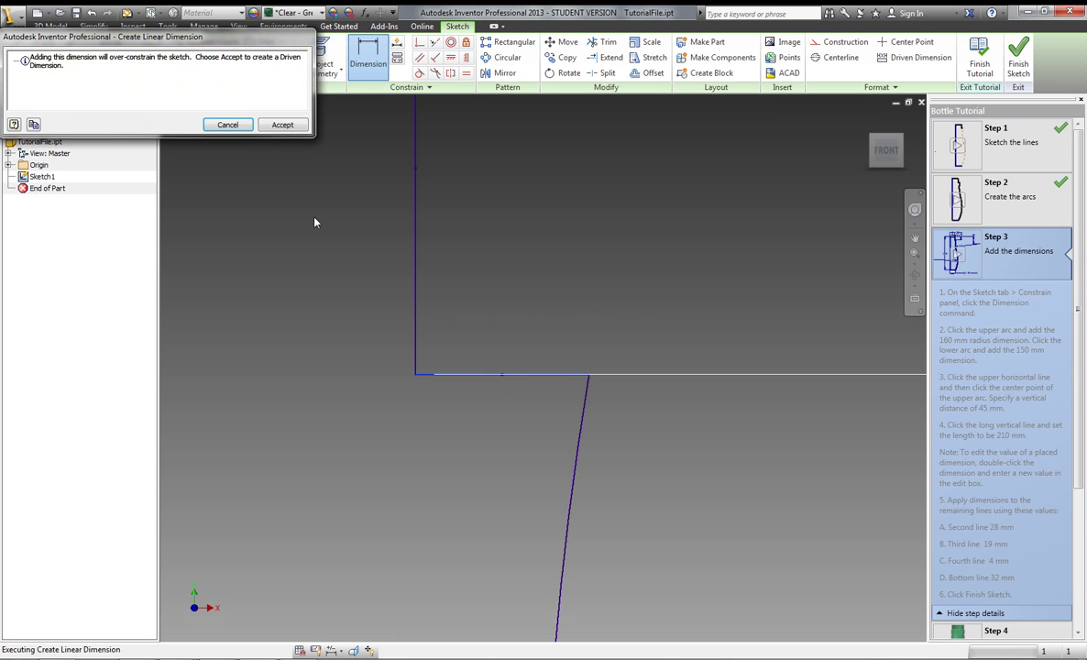
{"action": "left_click", "coordinate": [275, 124]}
{"action": "double_click", "coordinate": [496, 307]}
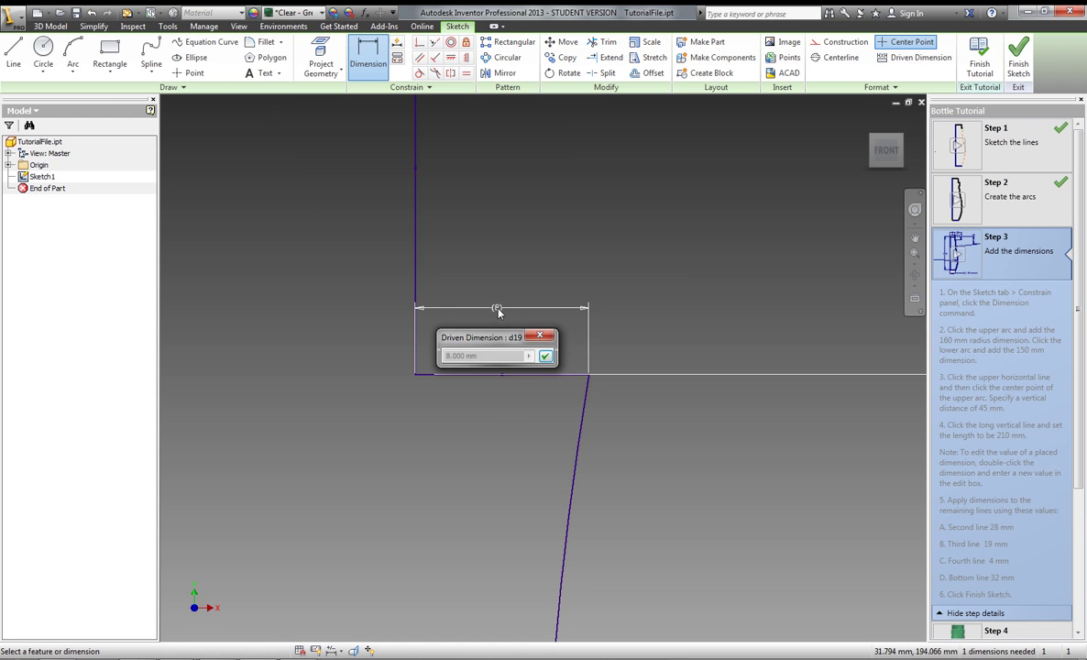
{"action": "left_click", "coordinate": [543, 357]}
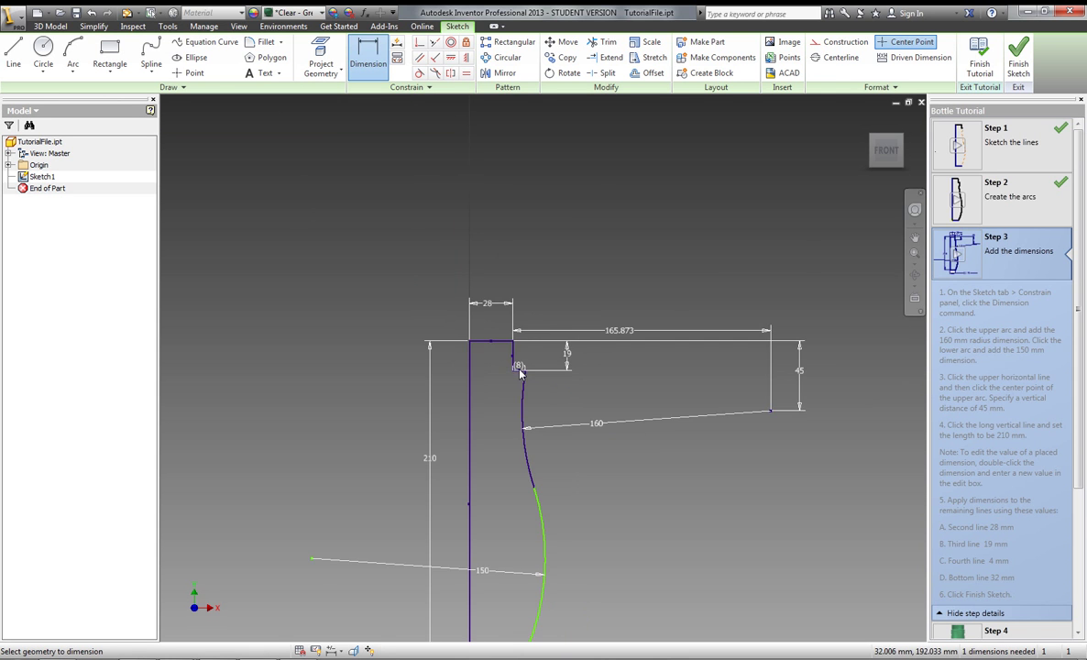
{"action": "scroll", "coordinate": [446, 348], "scroll_direction": "down", "scroll_amount": 3}
{"action": "double_click", "coordinate": [473, 329]}
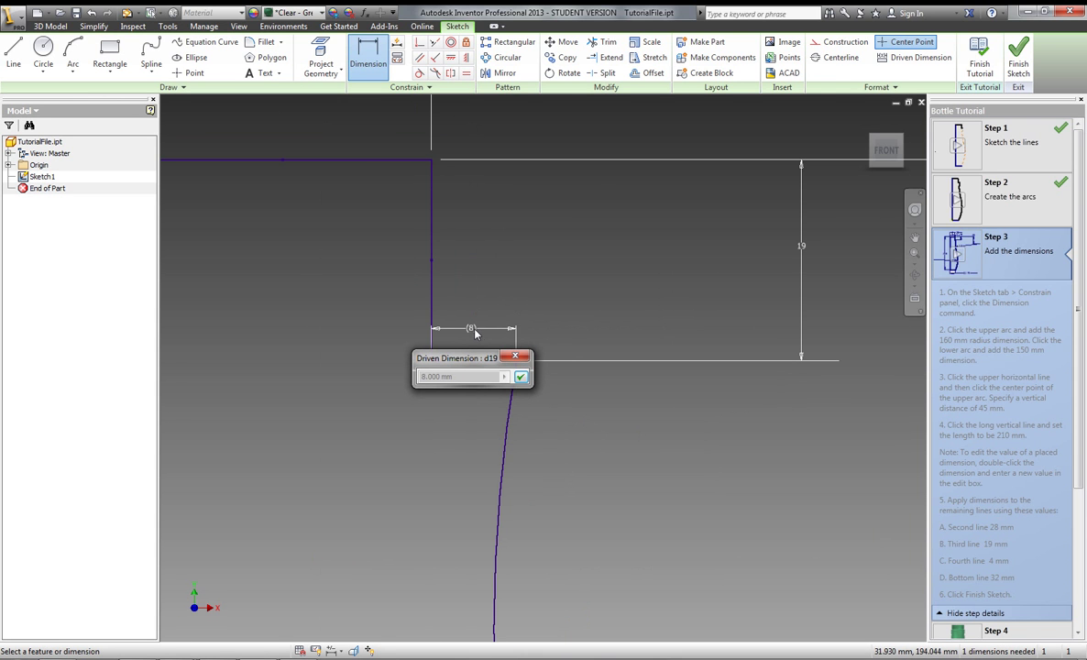
{"action": "key", "text": "Escape"}
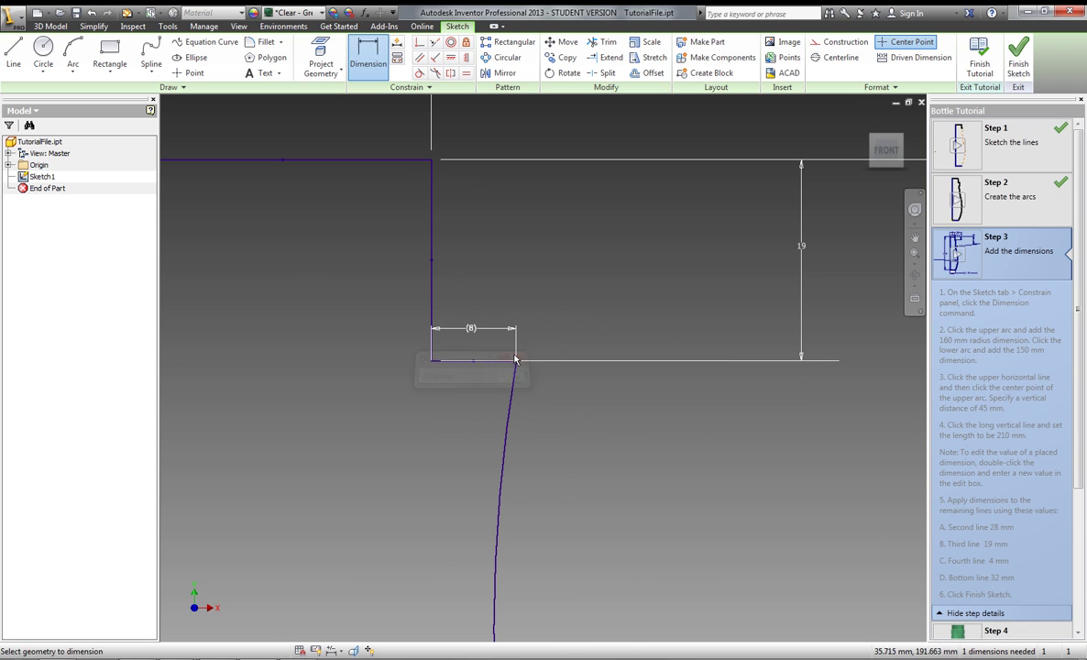
{"action": "key", "text": "Escape"}
{"action": "key", "text": "Delete"}
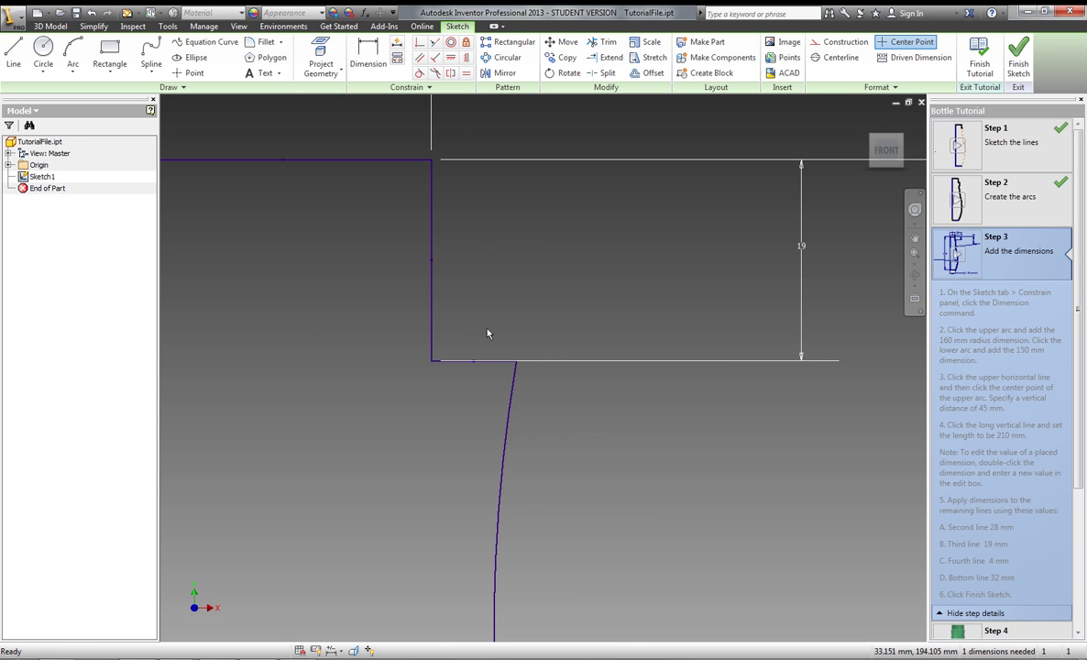
Re-add the driven (8) dimension above the short step line and end the Dimension command.
{"action": "scroll", "coordinate": [600, 425], "scroll_direction": "down", "scroll_amount": 1}
{"action": "scroll", "coordinate": [600, 425], "scroll_direction": "down", "scroll_amount": 1}
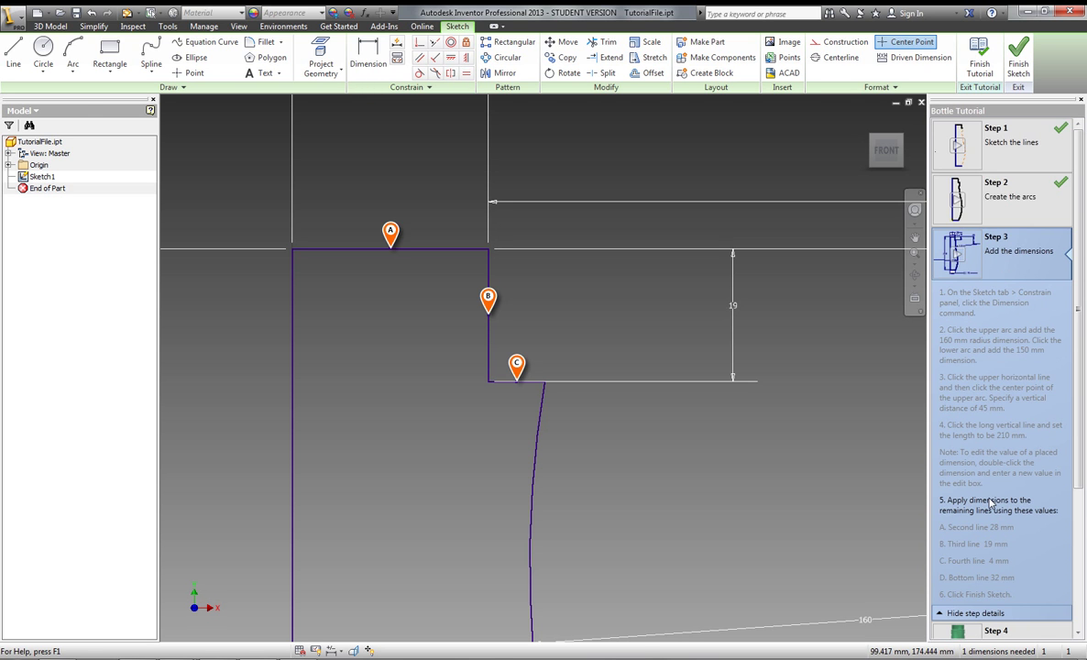
{"action": "left_click", "coordinate": [367, 56]}
{"action": "left_click", "coordinate": [495, 382]}
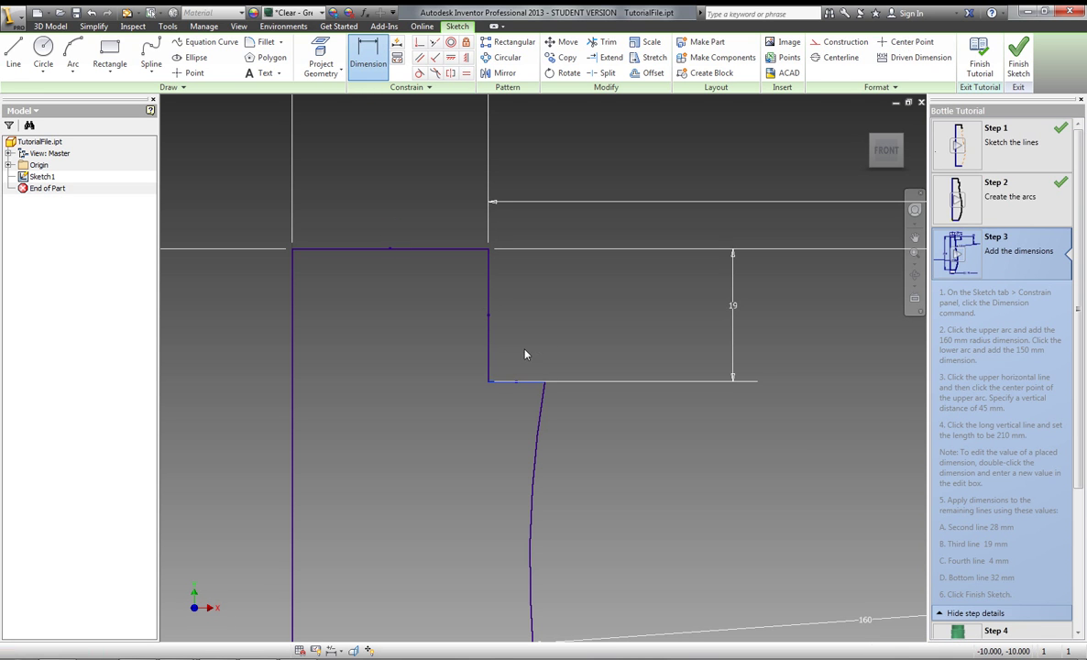
{"action": "left_click", "coordinate": [551, 388]}
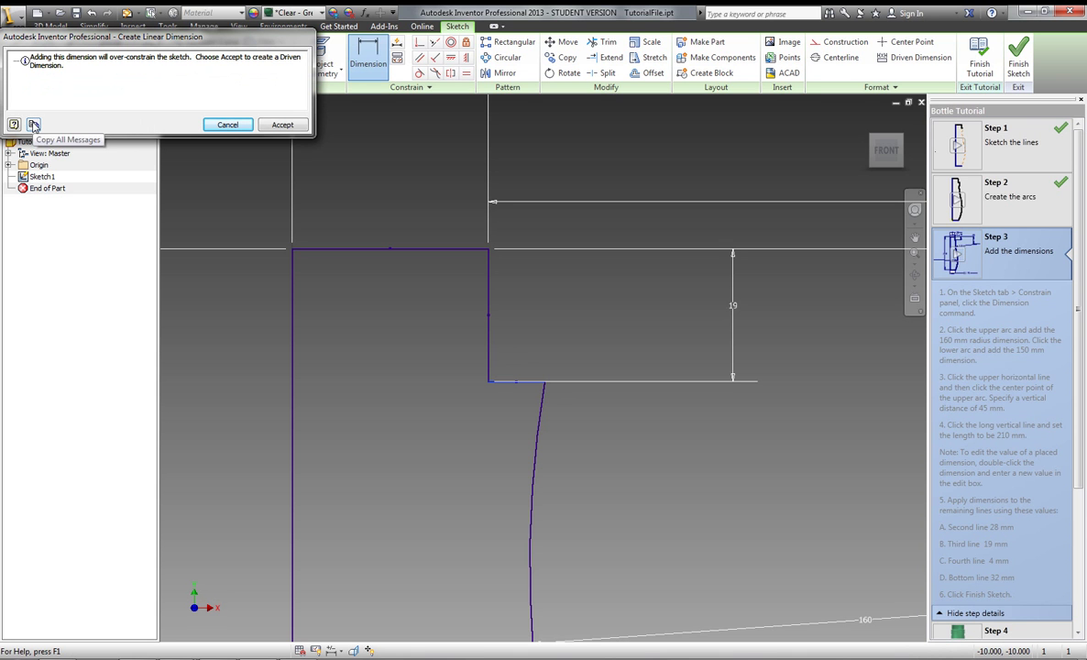
{"action": "left_click", "coordinate": [276, 124]}
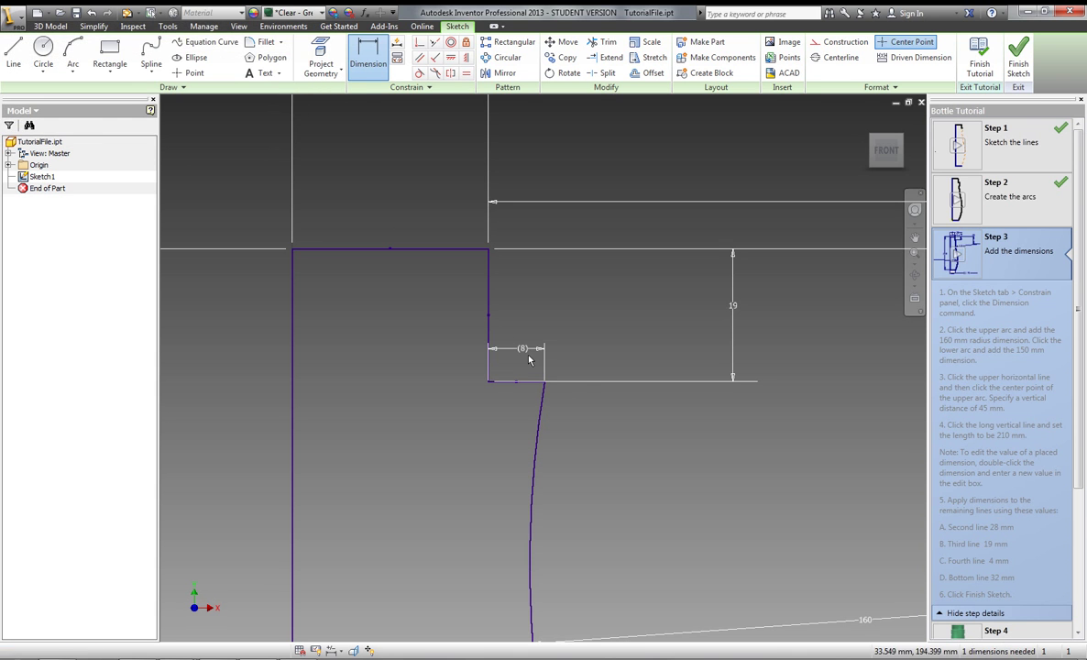
{"action": "left_click", "coordinate": [528, 354]}
{"action": "right_click", "coordinate": [528, 353]}
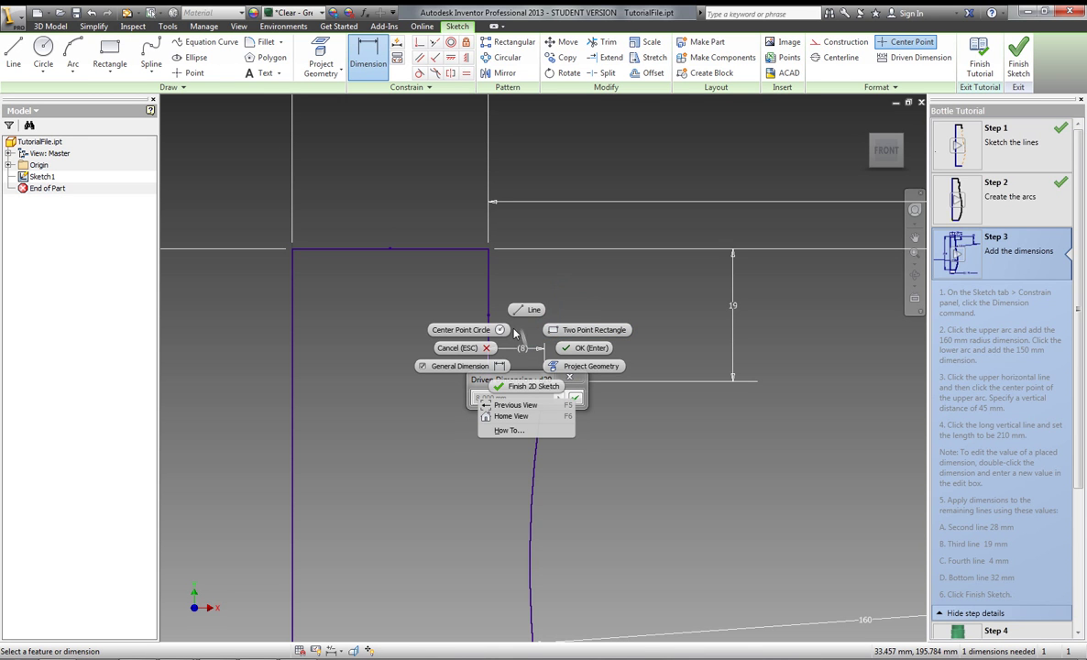
{"action": "left_click", "coordinate": [497, 366]}
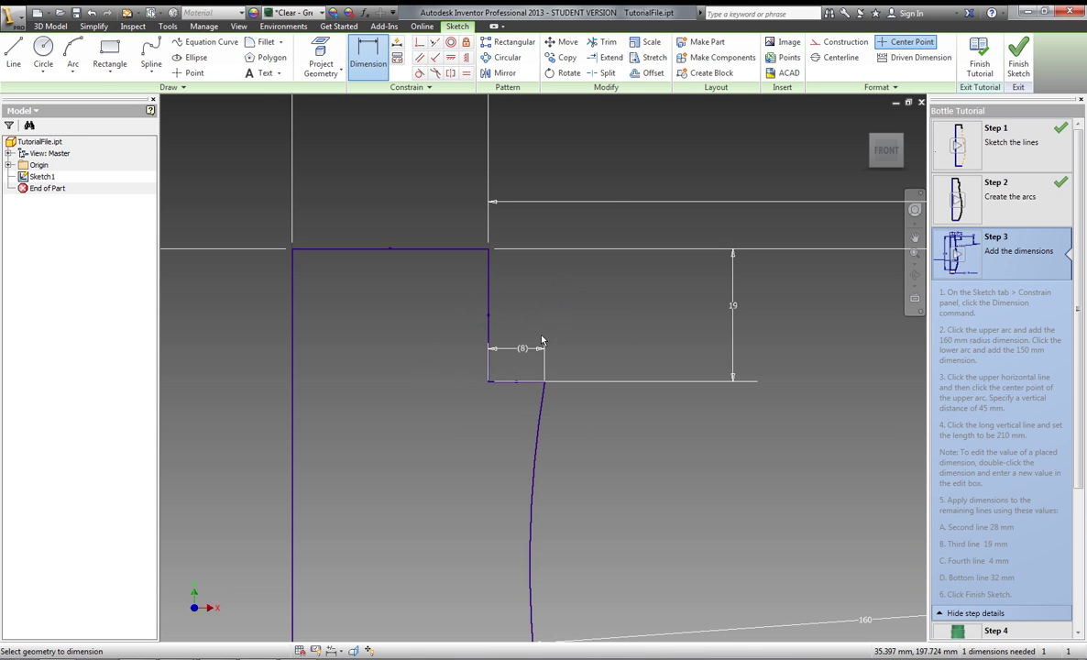
{"action": "left_click", "coordinate": [523, 357]}
{"action": "key", "text": "Return"}
{"action": "scroll", "coordinate": [577, 422], "scroll_direction": "down", "scroll_amount": 8}
{"action": "key", "text": "Escape"}
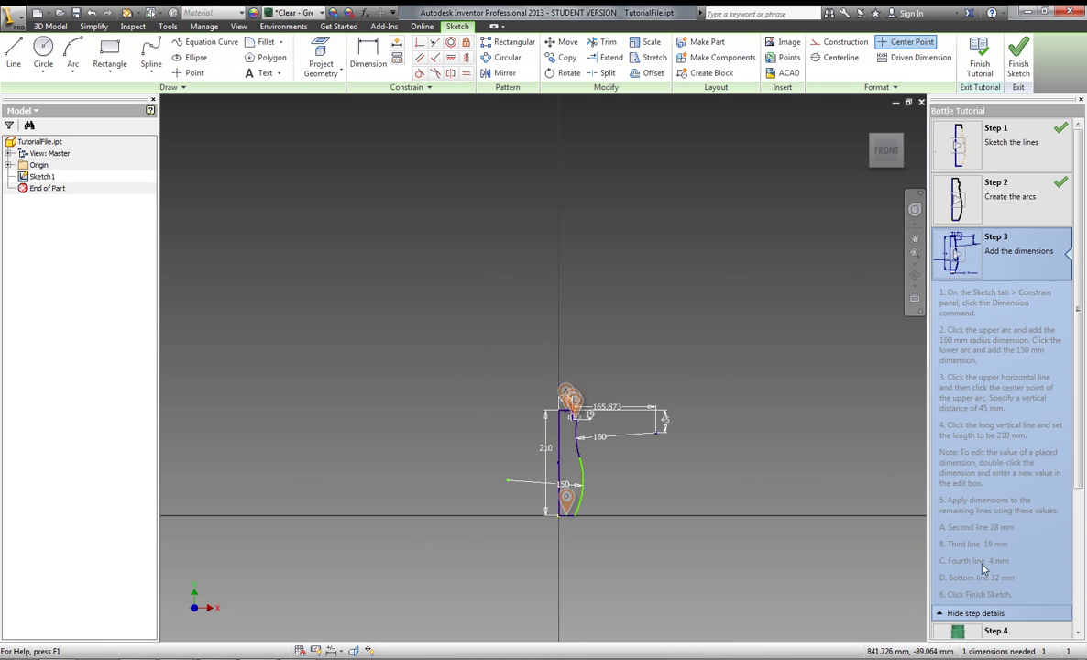
{"action": "scroll", "coordinate": [593, 473], "scroll_direction": "up", "scroll_amount": 5}
{"action": "scroll", "coordinate": [675, 546], "scroll_direction": "down", "scroll_amount": 2}
{"action": "middle_click_drag", "start_coordinate": [674, 546], "coordinate": [642, 513], "text": "shift"}
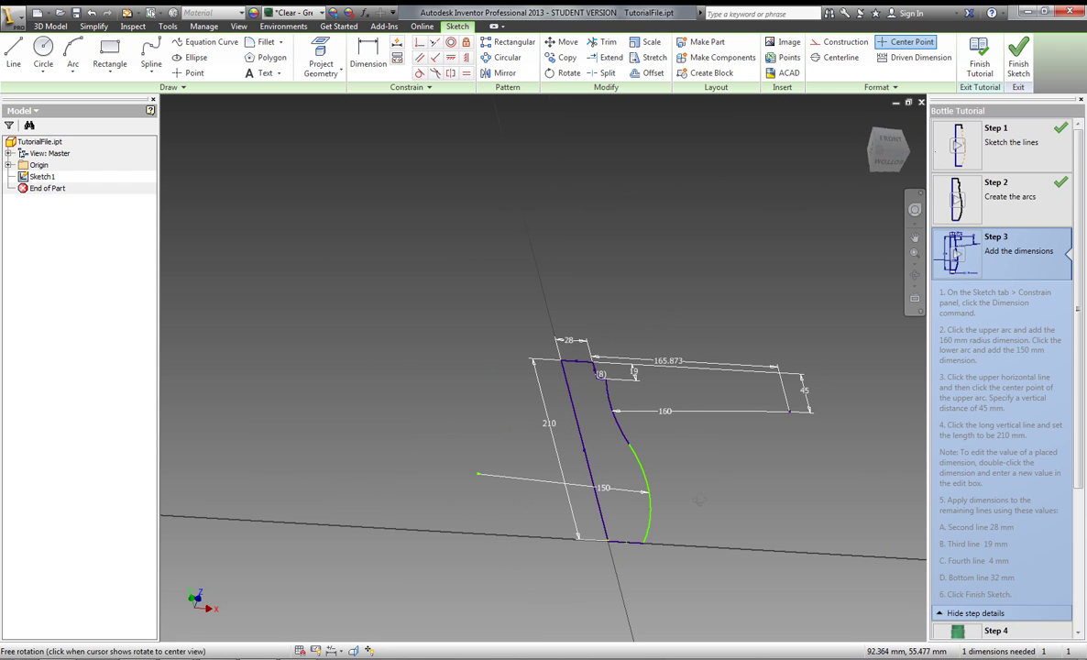
{"action": "left_click", "coordinate": [885, 163]}
{"action": "left_click", "coordinate": [886, 129]}
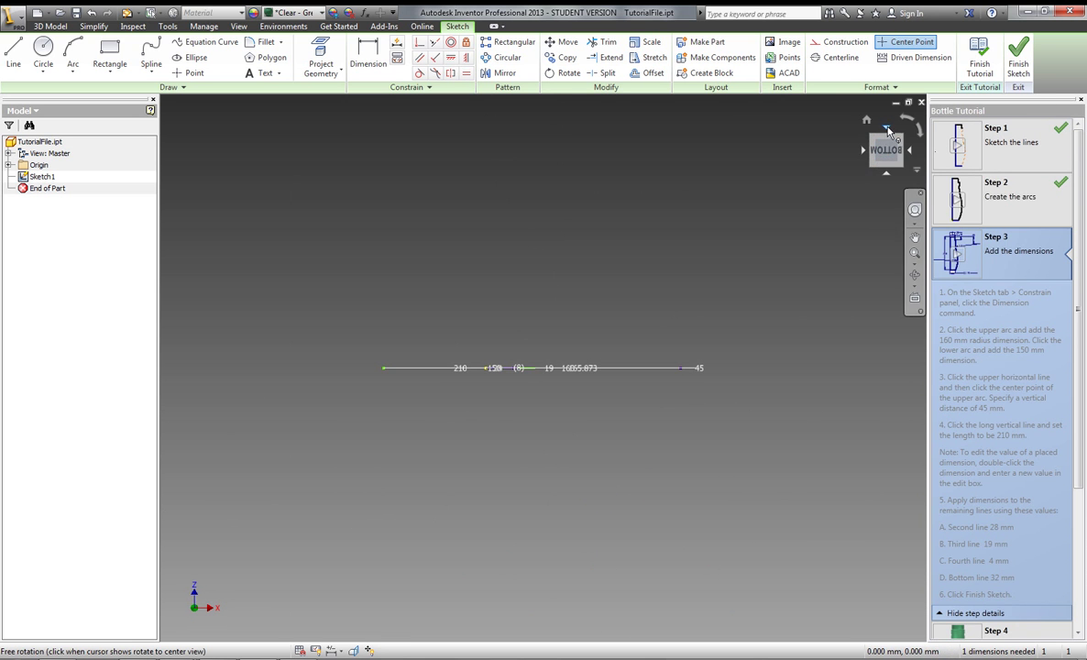
{"action": "mouse_move", "coordinate": [513, 415]}
{"action": "middle_mouse_down"}
{"action": "mouse_move", "coordinate": [548, 423]}
{"action": "mouse_move", "coordinate": [564, 410]}
{"action": "middle_mouse_up"}
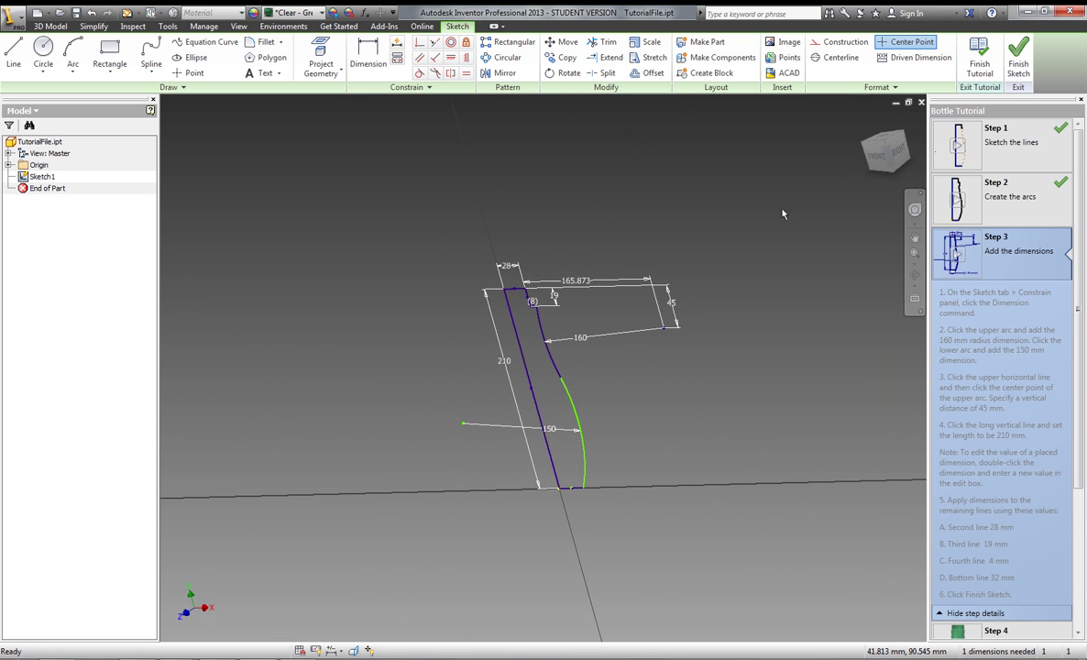
{"action": "left_click", "coordinate": [881, 158]}
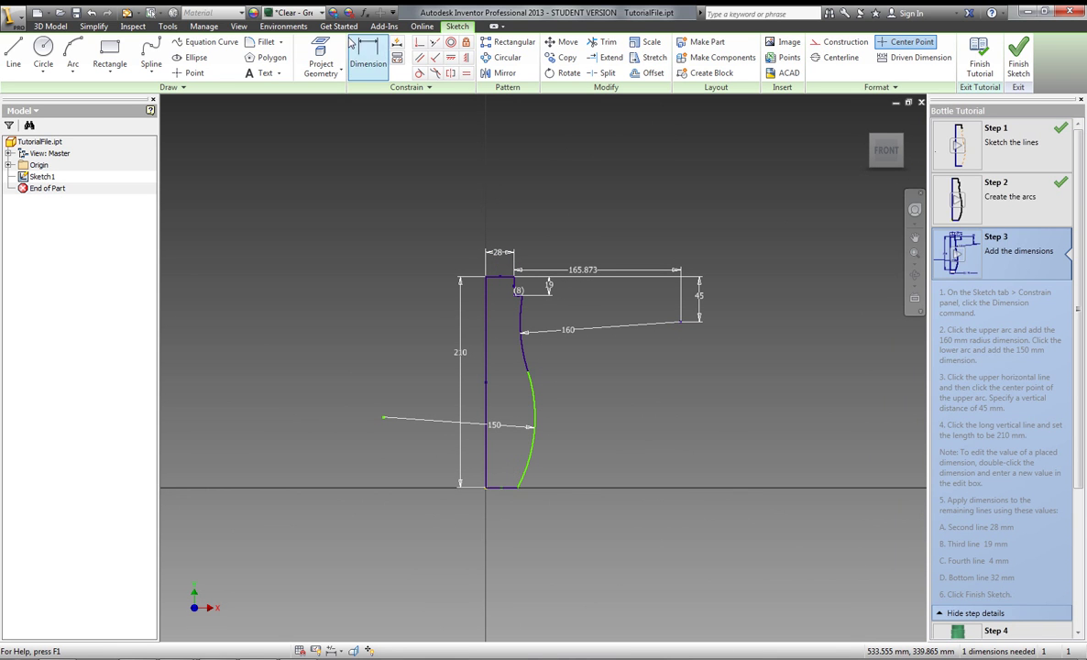
Dimension the bottom line at 32 mm and show the next tutorial step.
{"action": "left_click", "coordinate": [502, 488]}
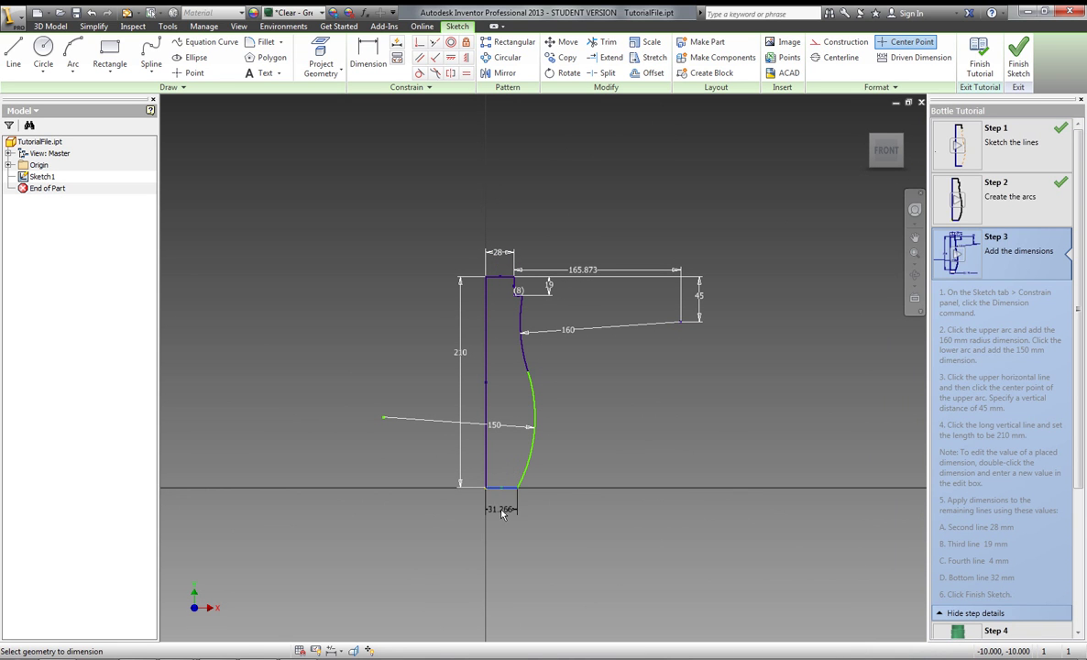
{"action": "left_click", "coordinate": [501, 508]}
{"action": "type", "text": "32"}
{"action": "key", "text": "Return"}
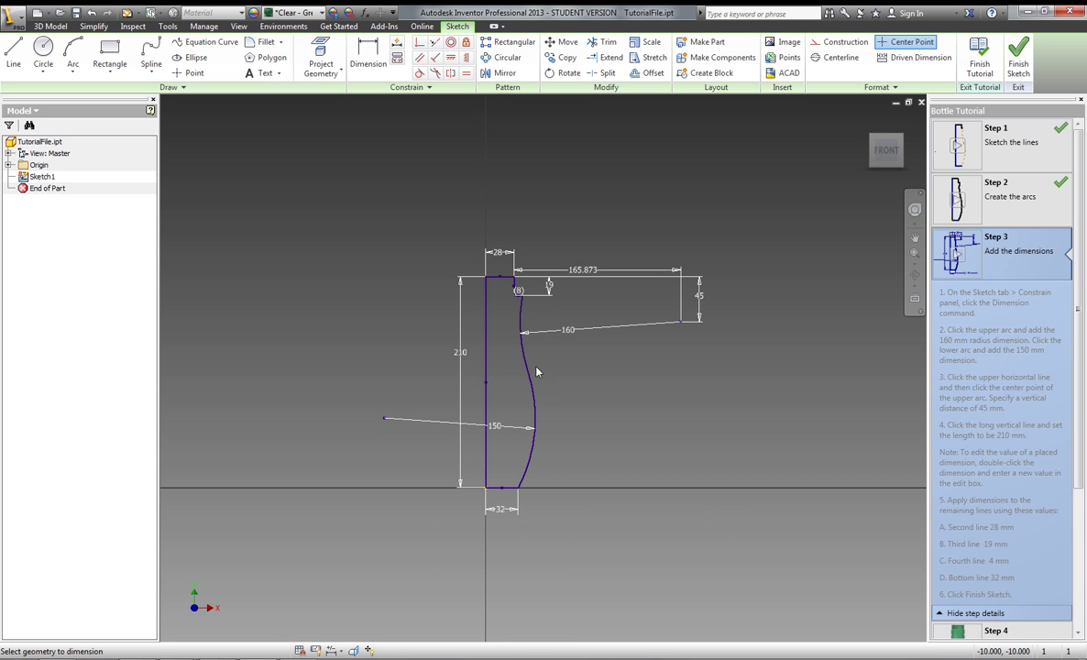
{"action": "scroll", "coordinate": [513, 288], "scroll_direction": "down", "scroll_amount": 3}
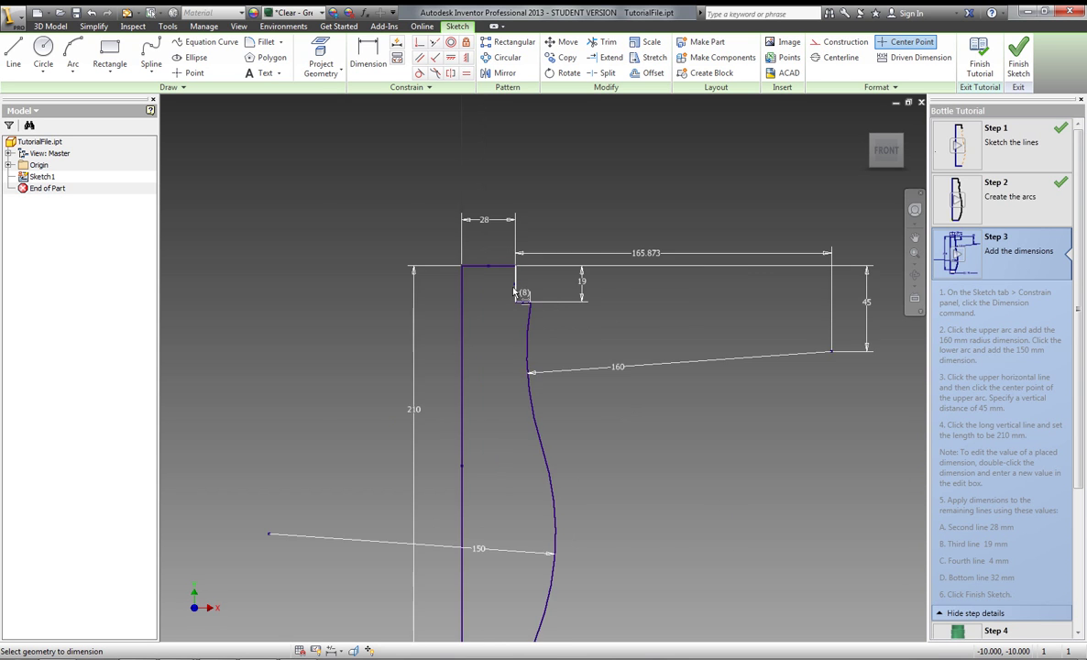
{"action": "scroll", "coordinate": [513, 289], "scroll_direction": "down", "scroll_amount": 5}
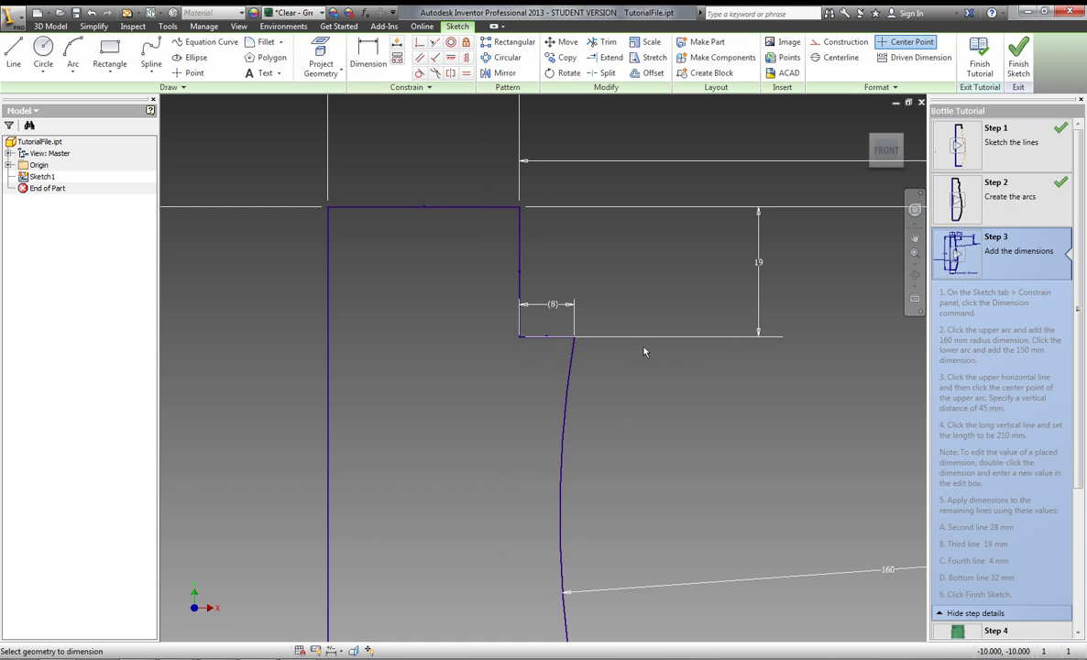
{"action": "scroll", "coordinate": [632, 343], "scroll_direction": "up", "scroll_amount": 3}
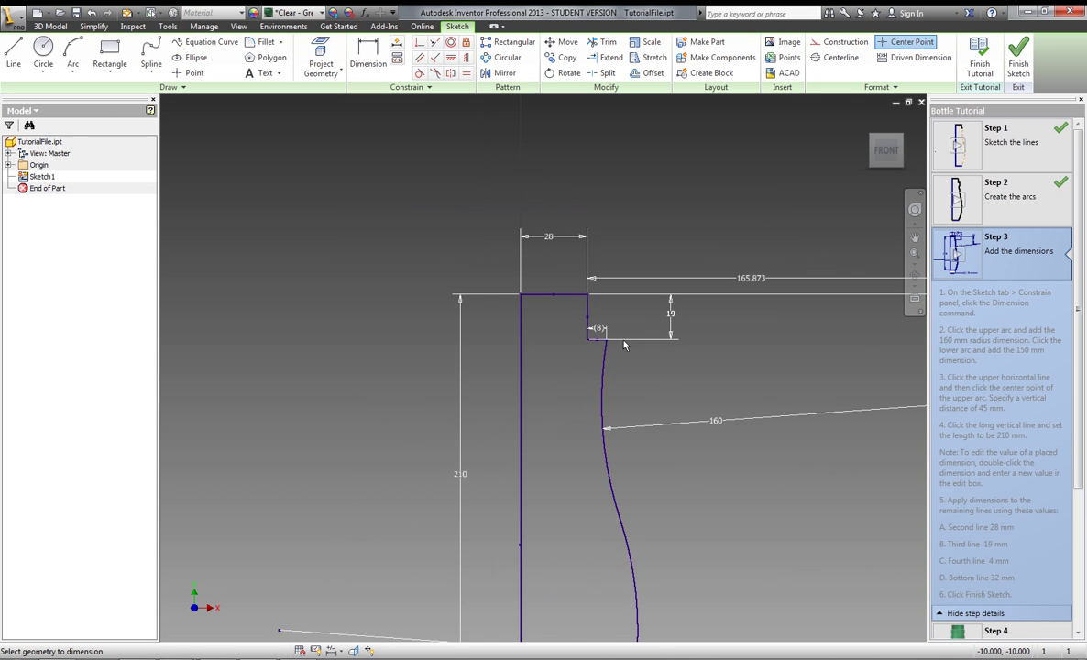
{"action": "scroll", "coordinate": [634, 352], "scroll_direction": "up", "scroll_amount": 3}
{"action": "scroll", "coordinate": [633, 367], "scroll_direction": "down", "scroll_amount": 3}
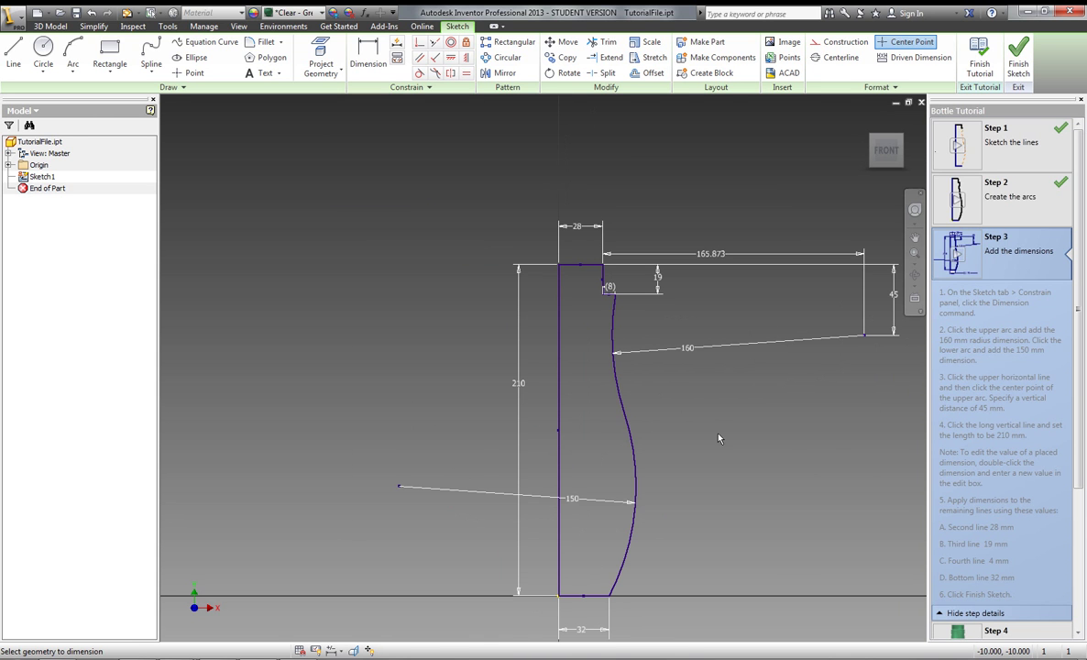
{"action": "left_click", "coordinate": [997, 504]}
Finish the sketch and revolve the profile about the 210 mm line to create Revolution1.
{"action": "left_click", "coordinate": [994, 592]}
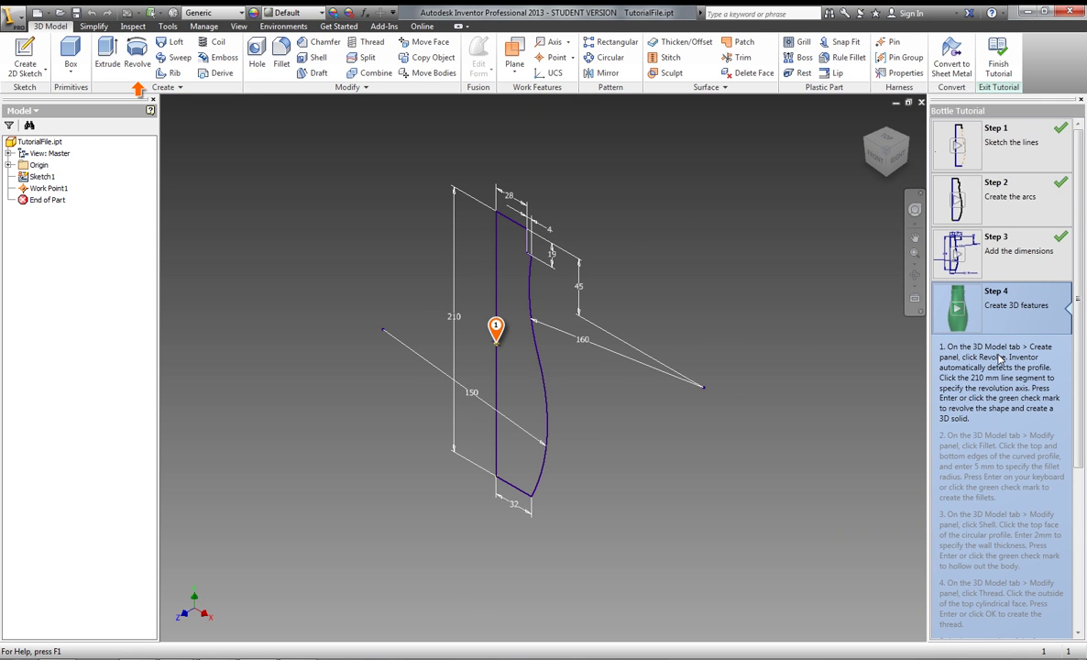
{"action": "left_click", "coordinate": [136, 57]}
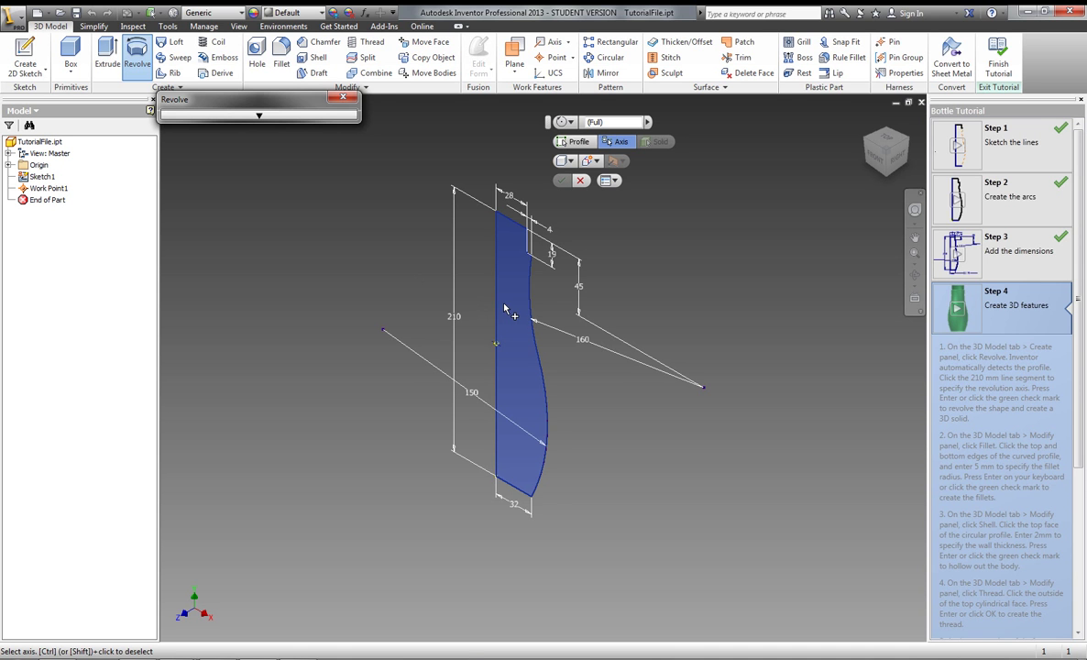
{"action": "left_click", "coordinate": [454, 290]}
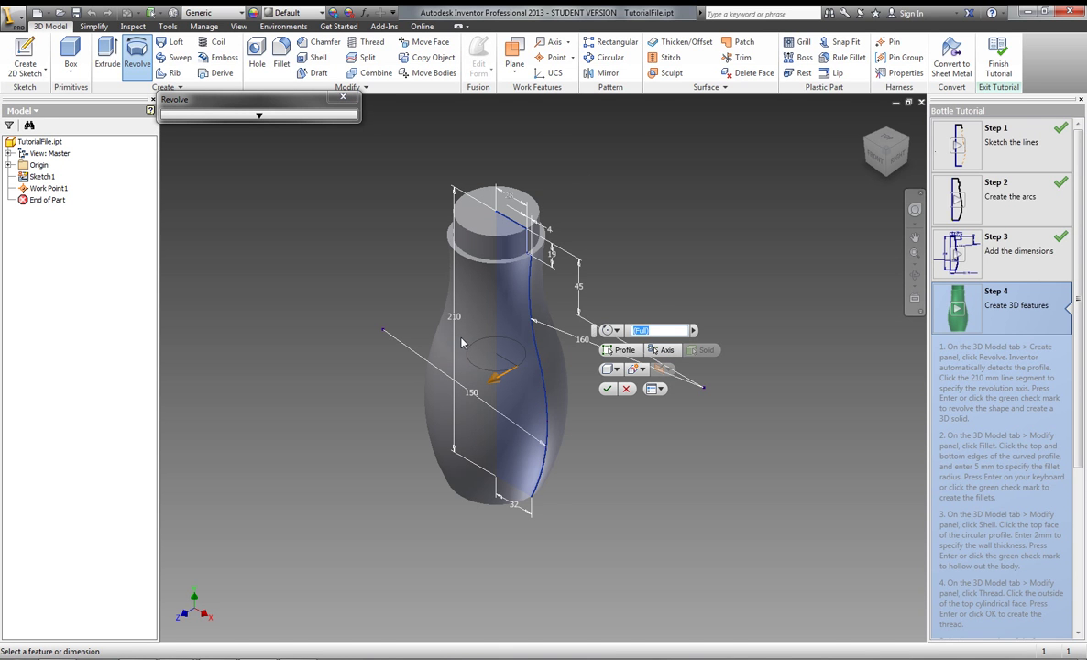
{"action": "left_click", "coordinate": [604, 390]}
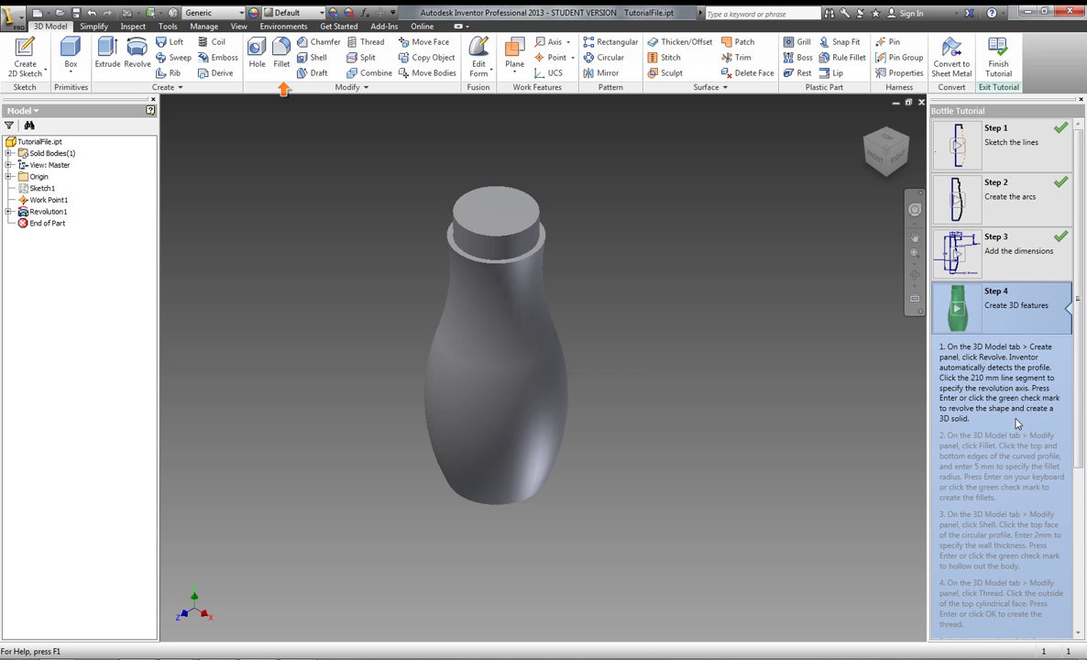
Fillet the bottle's top and bottom circular edges with a 5 mm radius.
{"action": "left_click", "coordinate": [281, 57]}
{"action": "left_click", "coordinate": [493, 235]}
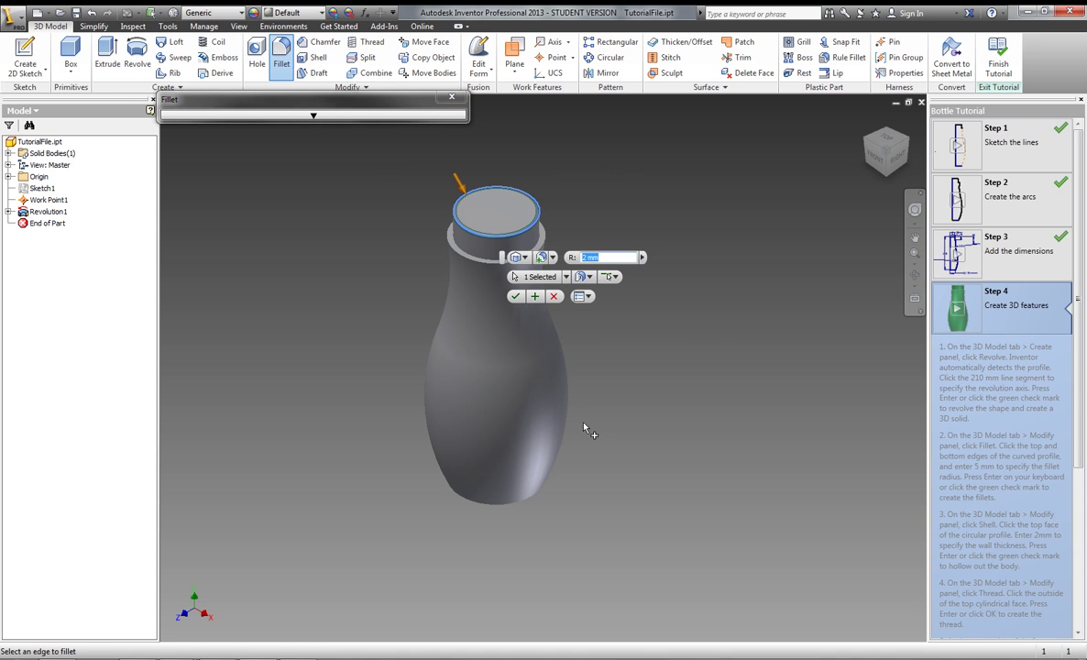
{"action": "left_click", "coordinate": [516, 503]}
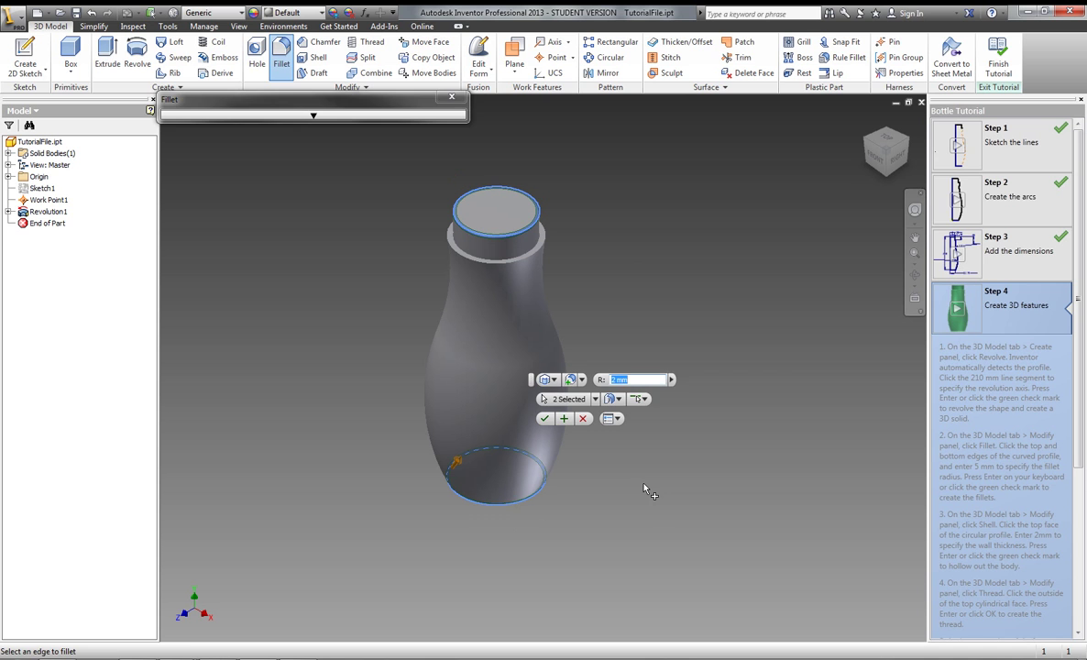
{"action": "type", "text": "5"}
{"action": "key", "text": "Return"}
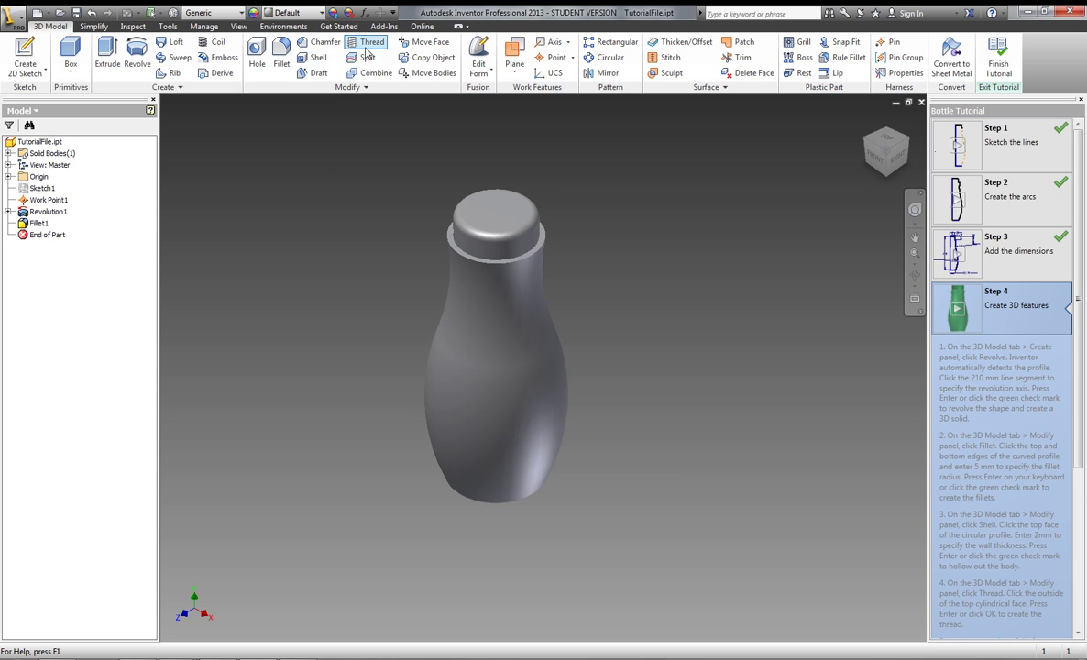
{"action": "left_click", "coordinate": [316, 57]}
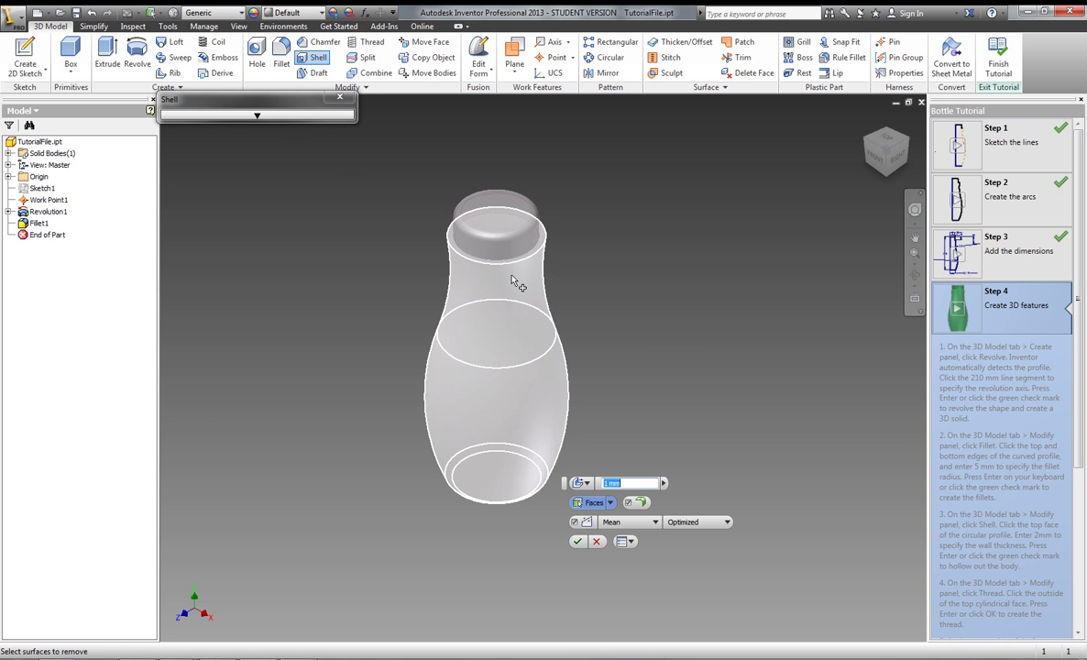
{"action": "left_click", "coordinate": [495, 213]}
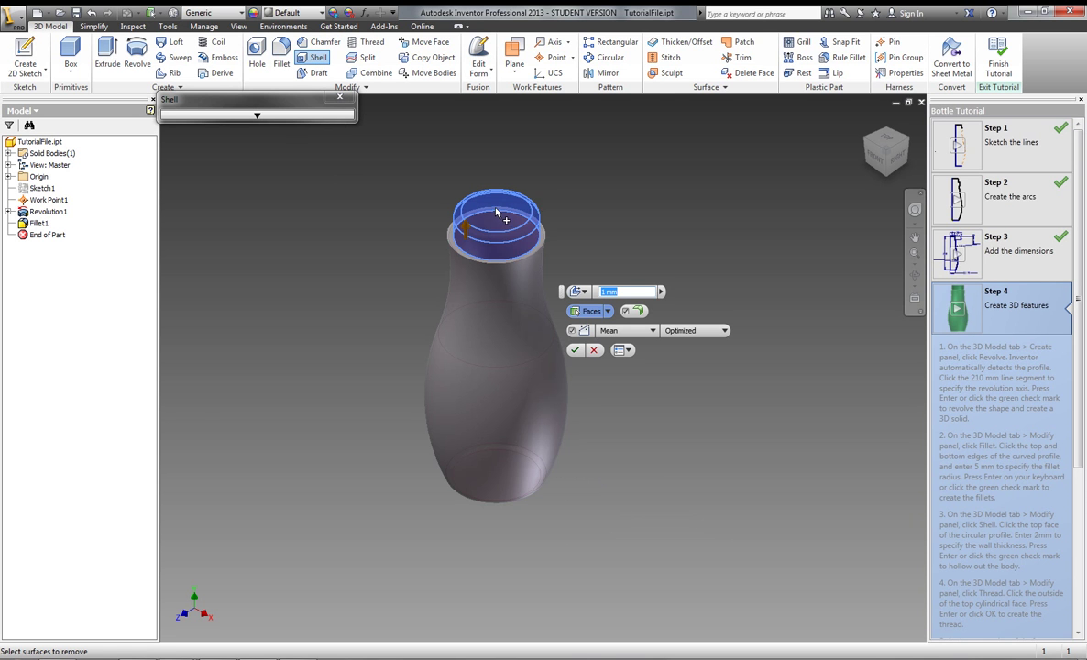
{"action": "type", "text": "2"}
{"action": "key", "text": "Return"}
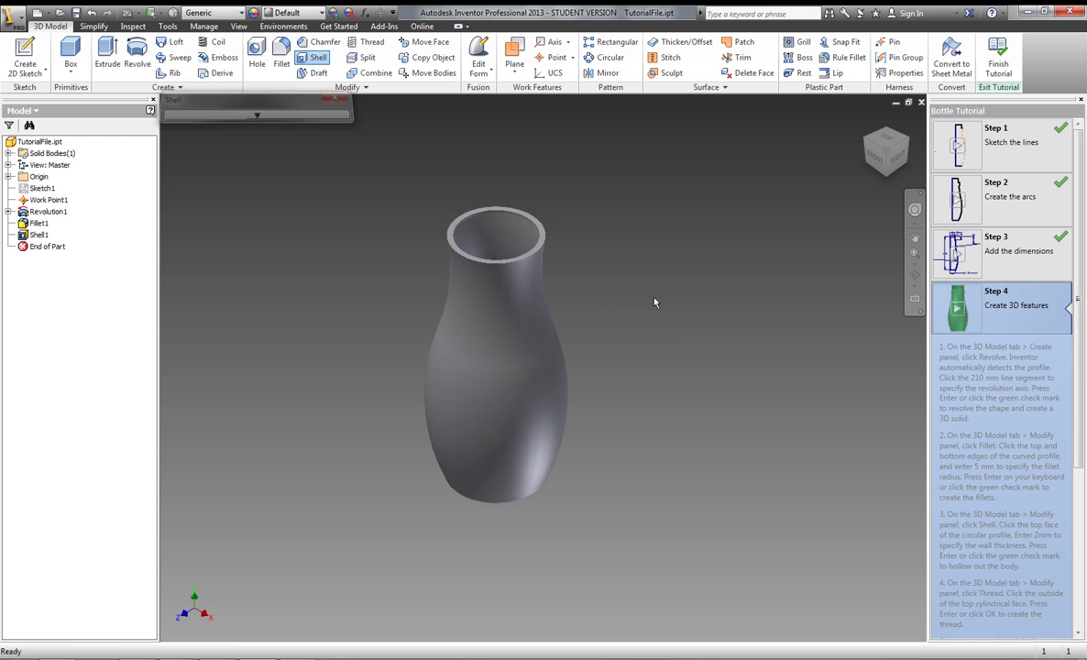
{"action": "scroll", "coordinate": [514, 354], "scroll_direction": "down", "scroll_amount": 4}
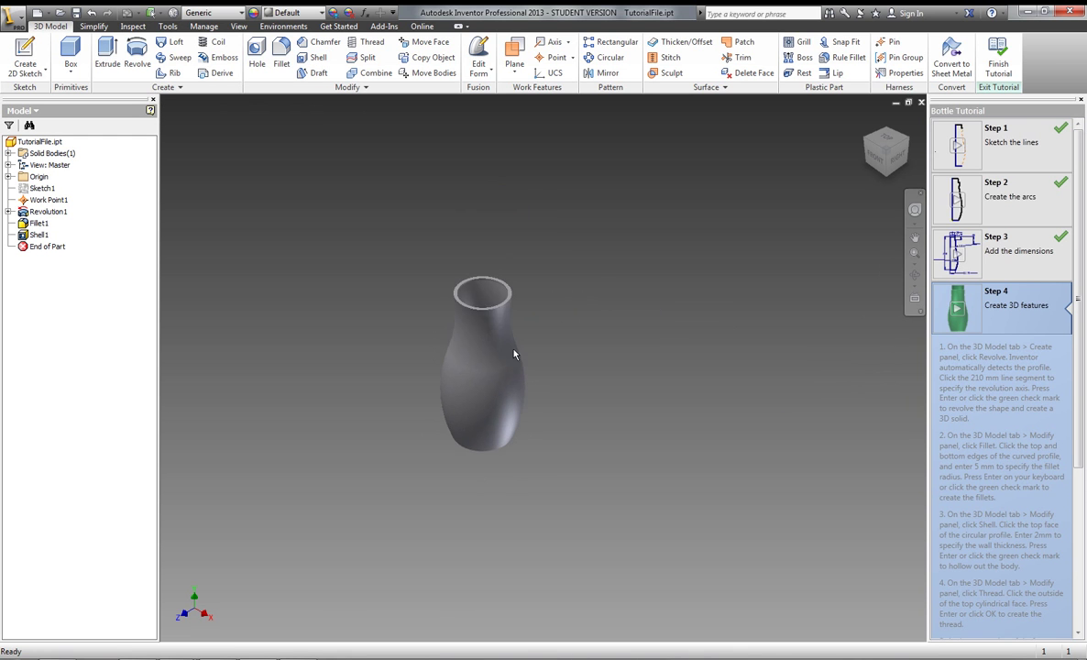
{"action": "scroll", "coordinate": [499, 330], "scroll_direction": "up", "scroll_amount": 1}
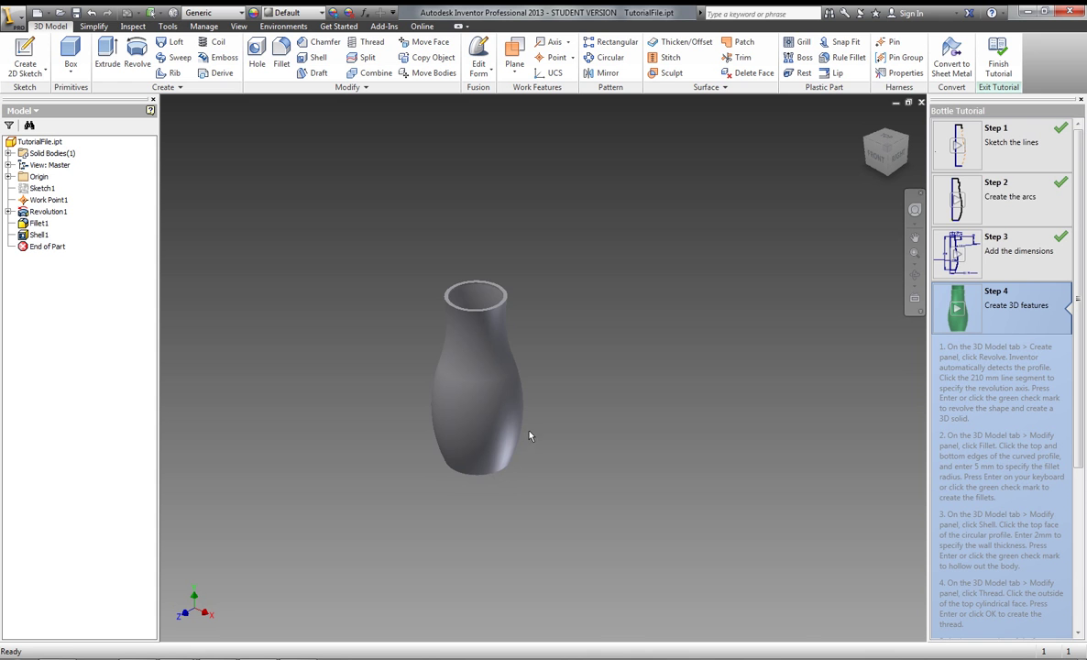
{"action": "key", "text": "ctrl+z"}
{"action": "scroll", "coordinate": [505, 317], "scroll_direction": "up", "scroll_amount": 3}
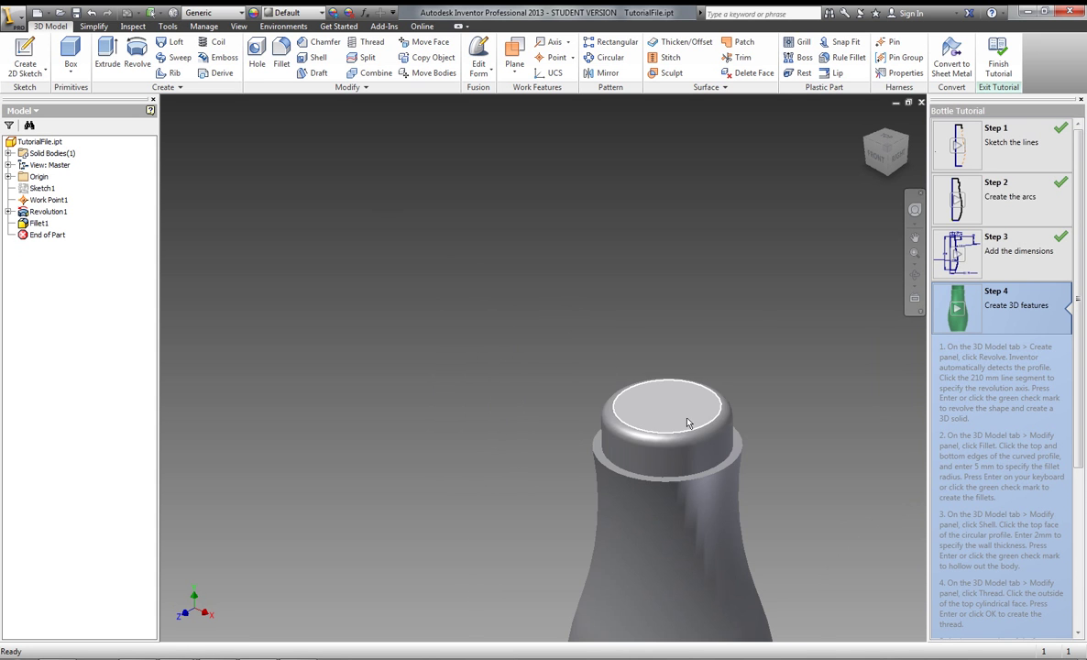
{"action": "mouse_move", "coordinate": [686, 417]}
{"action": "middle_mouse_down", "text": "shift"}
{"action": "mouse_move", "coordinate": [669, 470]}
{"action": "mouse_move", "coordinate": [562, 316]}
{"action": "mouse_move", "coordinate": [601, 351]}
{"action": "middle_mouse_up", "text": "shift"}
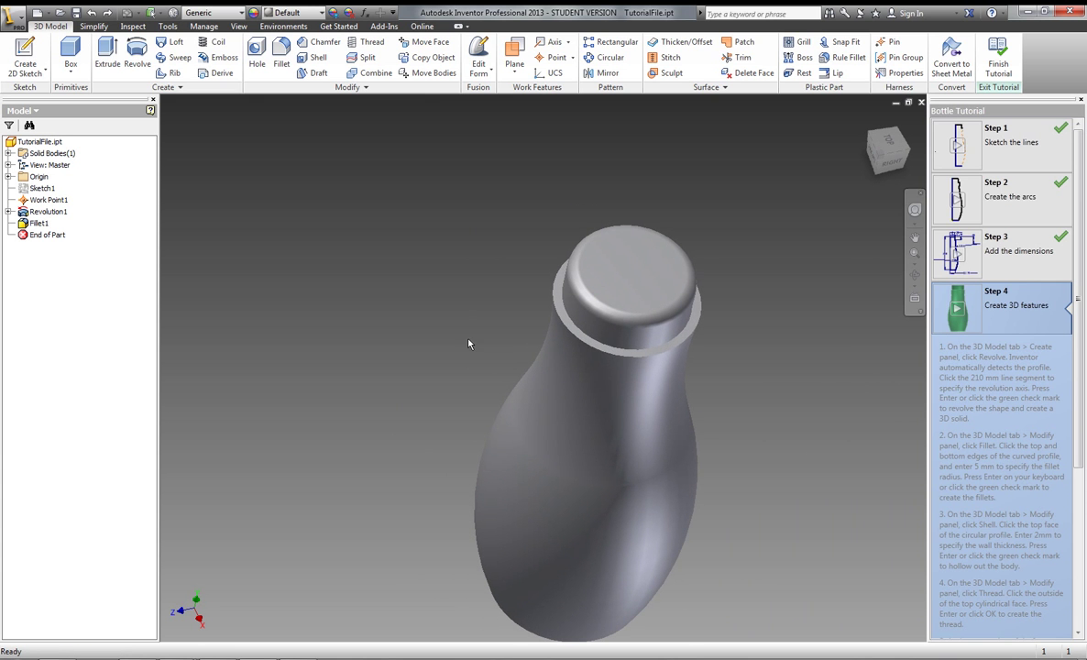
{"action": "middle_click_drag", "start_coordinate": [517, 351], "coordinate": [917, 468], "text": "shift"}
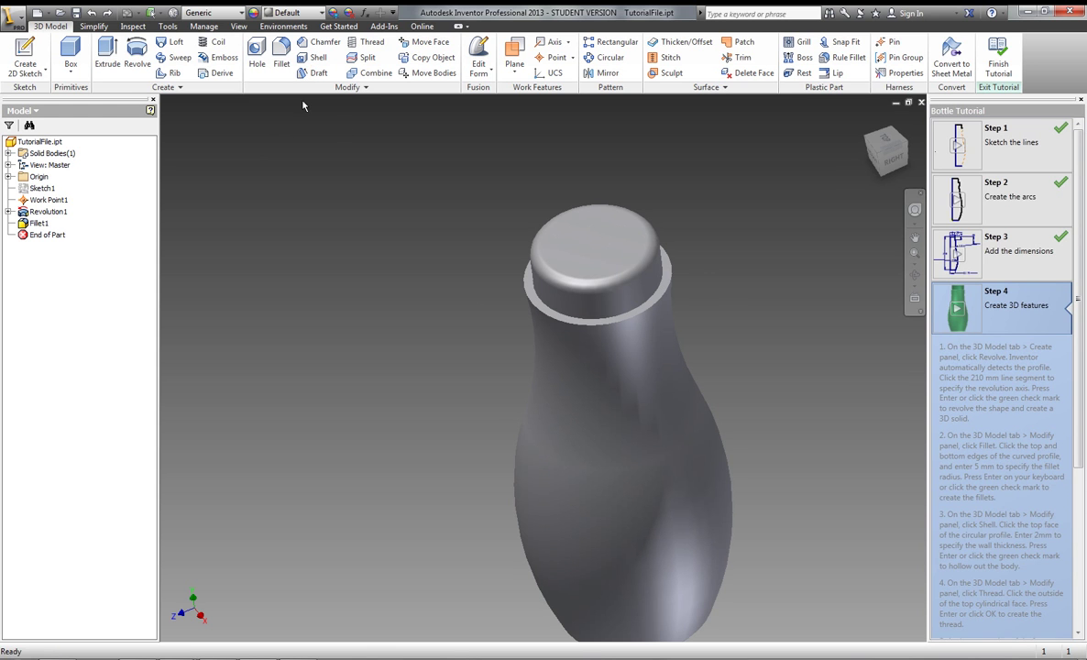
{"action": "left_click", "coordinate": [318, 57]}
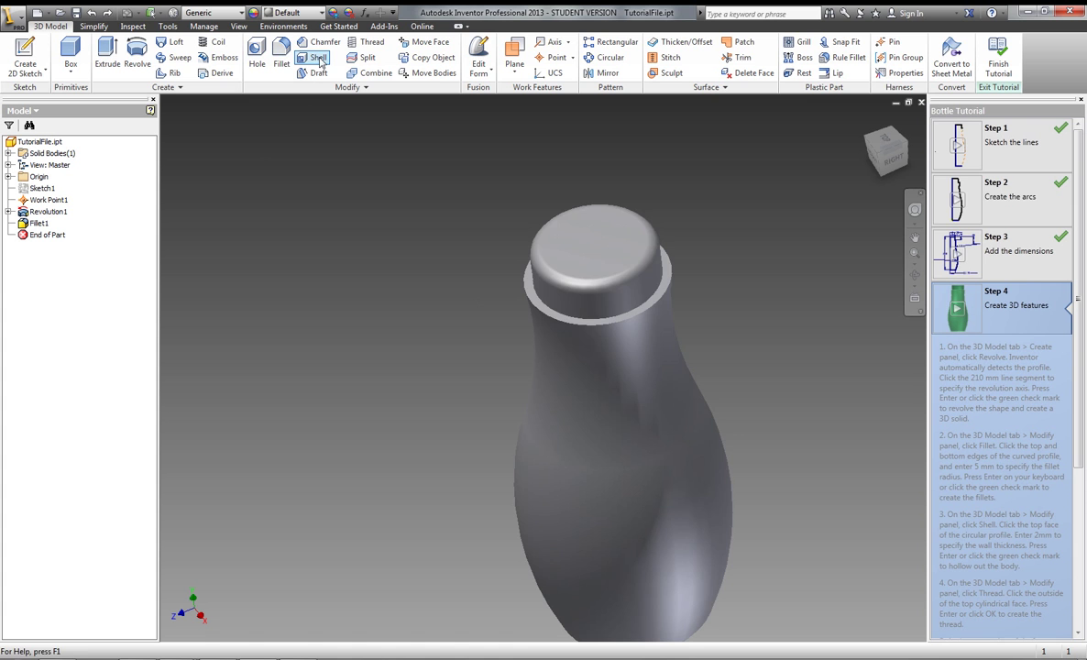
{"action": "left_click", "coordinate": [612, 248]}
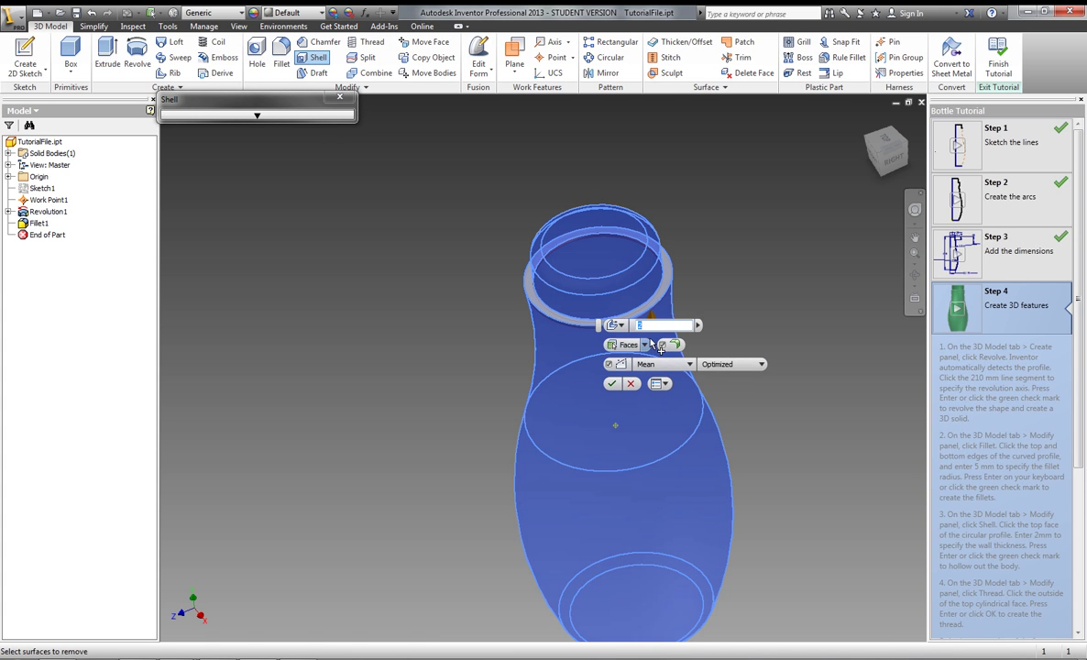
{"action": "type", "text": "2"}
{"action": "left_click", "coordinate": [612, 384]}
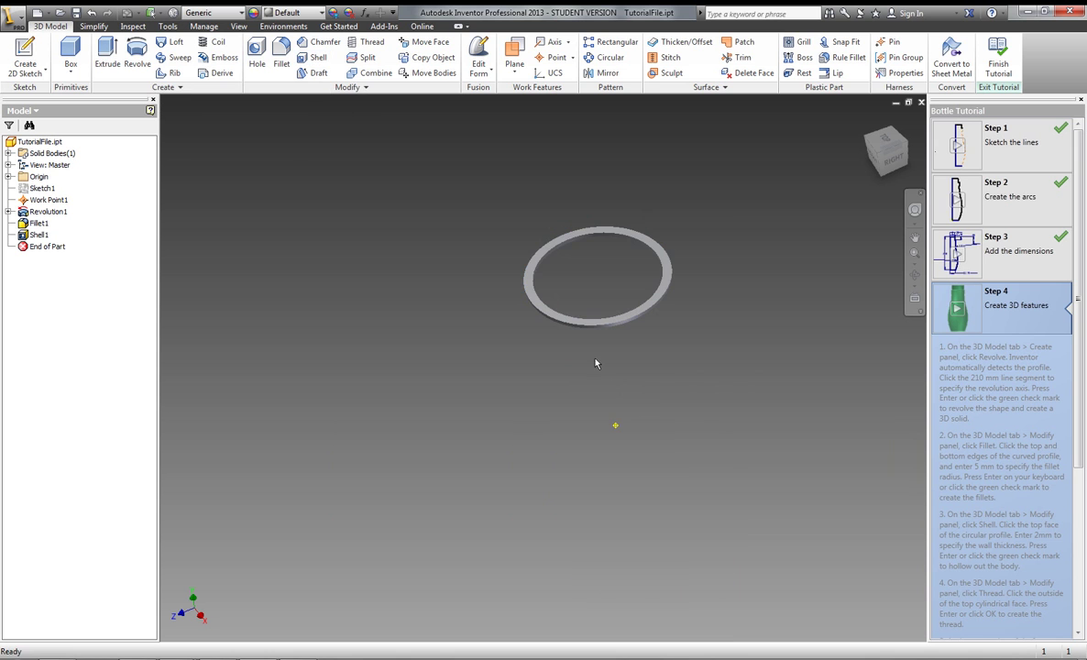
{"action": "key", "text": "ctrl+z"}
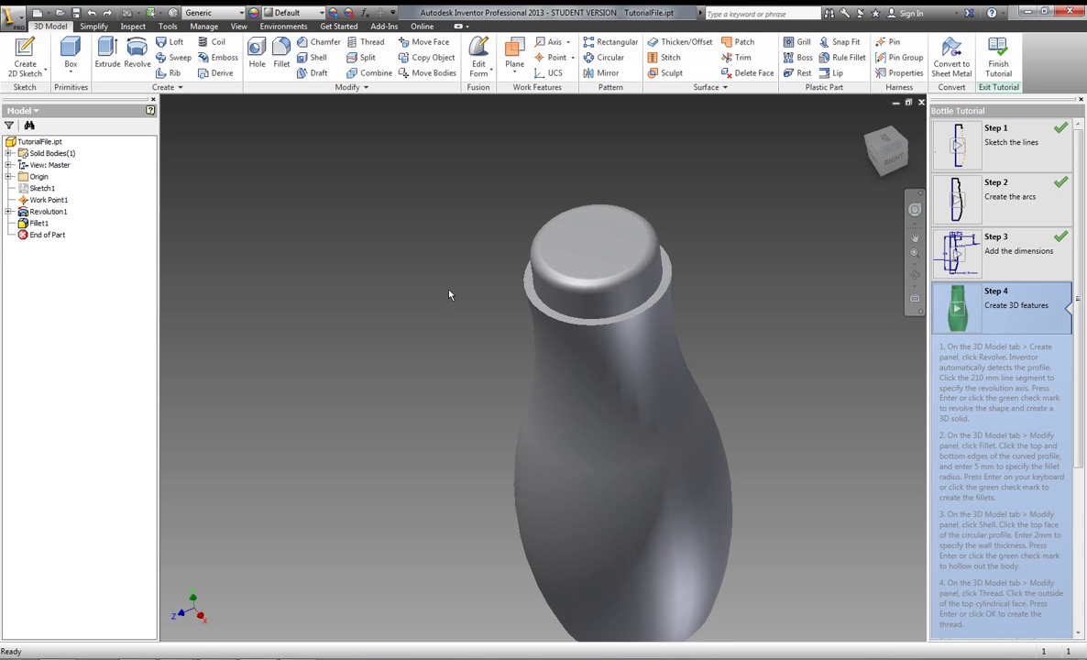
{"action": "left_click", "coordinate": [312, 57]}
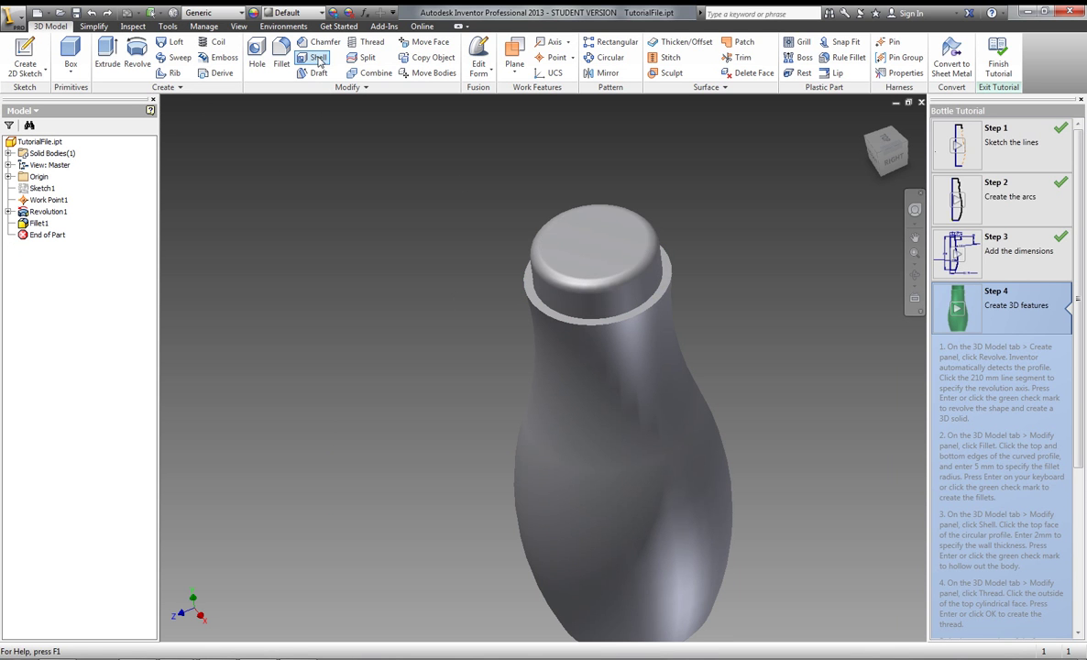
{"action": "left_click", "coordinate": [605, 264]}
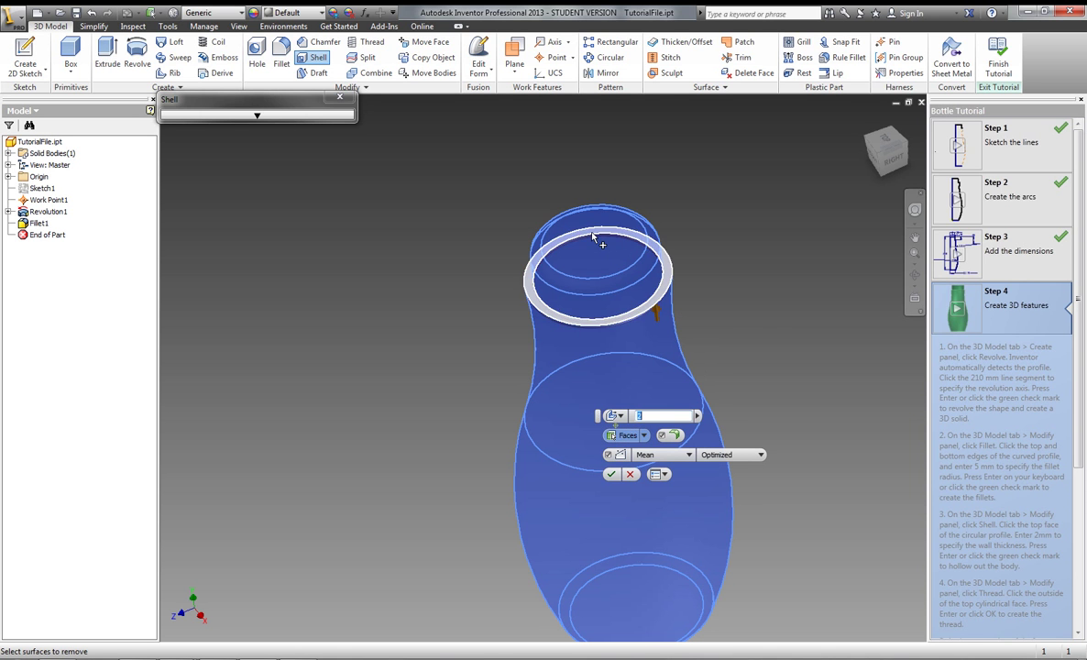
{"action": "type", "text": "2"}
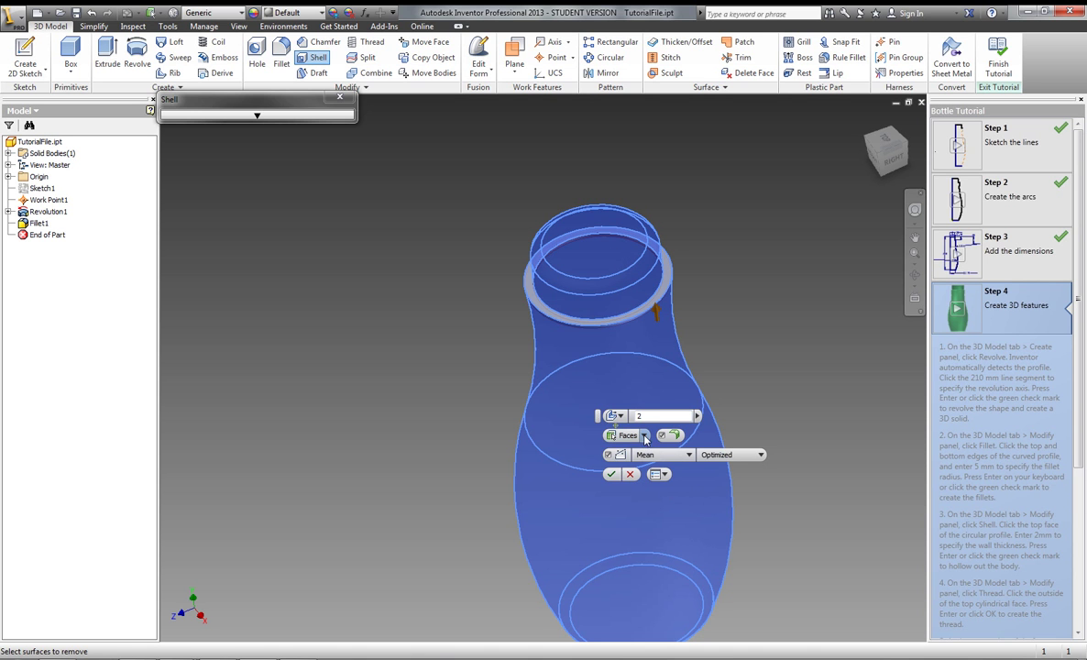
{"action": "left_click", "coordinate": [643, 434]}
{"action": "left_click", "coordinate": [634, 452]}
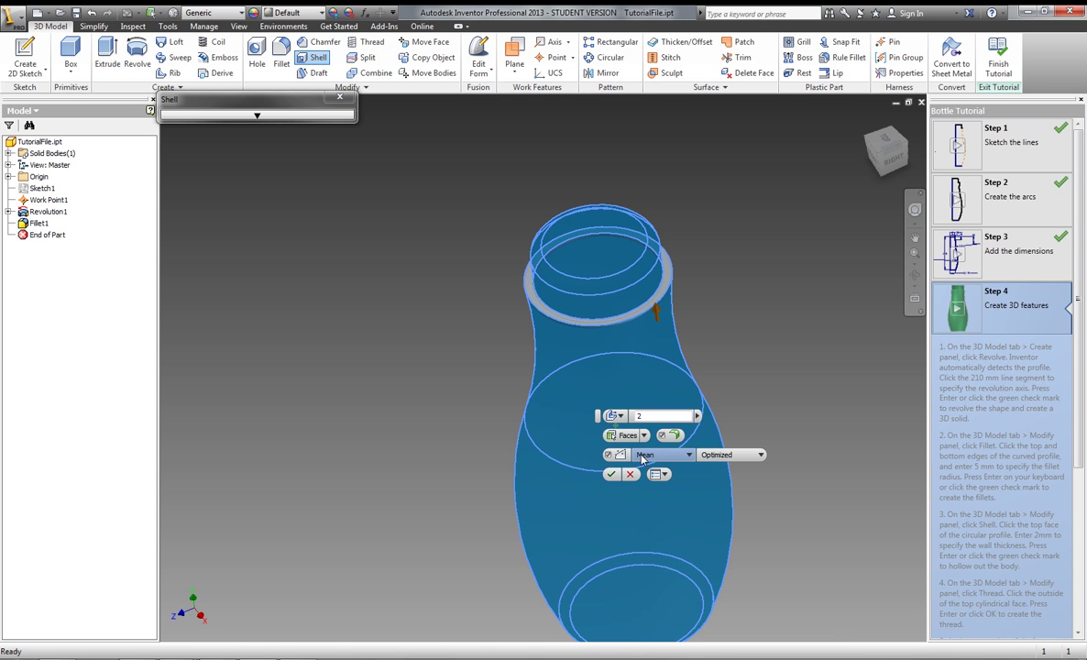
{"action": "left_click", "coordinate": [616, 416]}
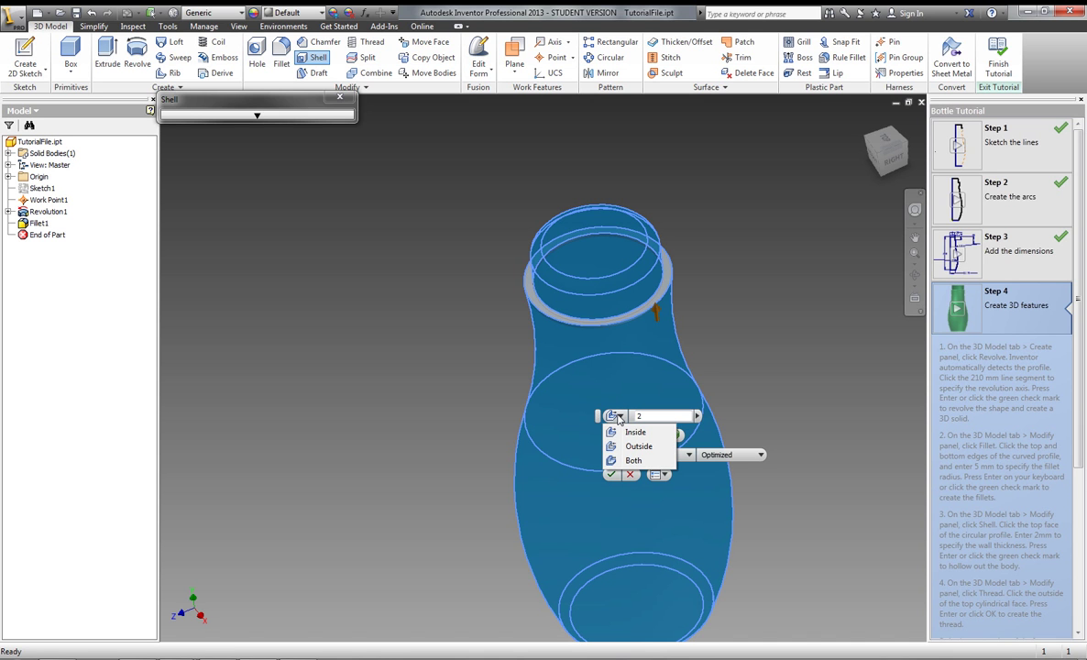
{"action": "left_click", "coordinate": [611, 431]}
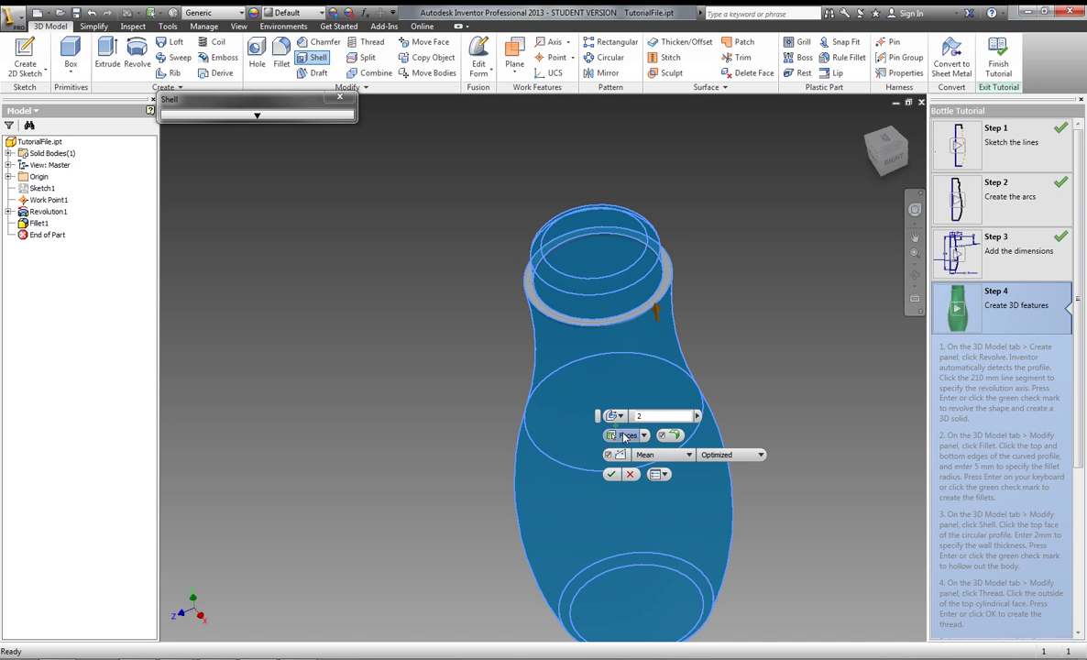
{"action": "key", "text": "Return"}
{"action": "key", "text": "ctrl+z"}
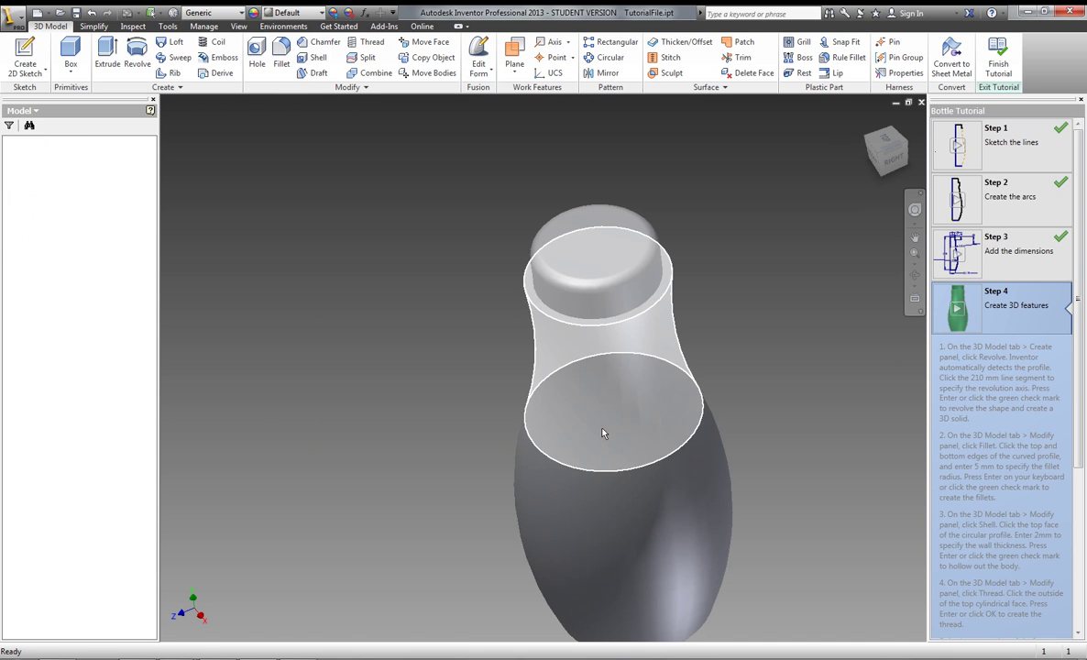
{"action": "key", "text": "ctrl+z"}
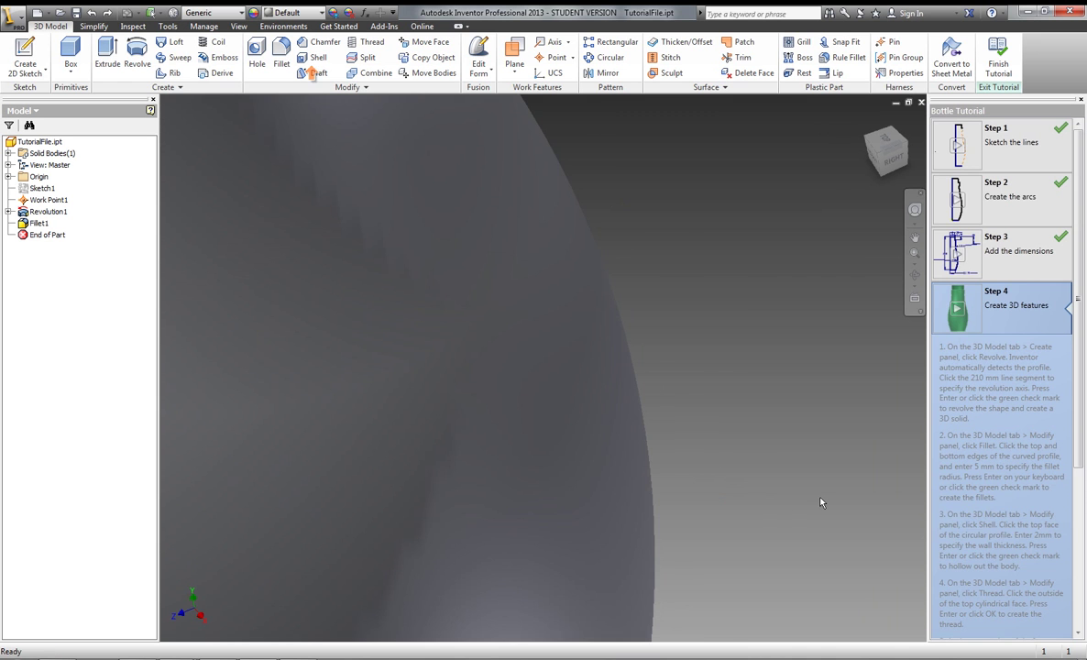
{"action": "scroll", "coordinate": [820, 502], "scroll_direction": "up", "scroll_amount": 4}
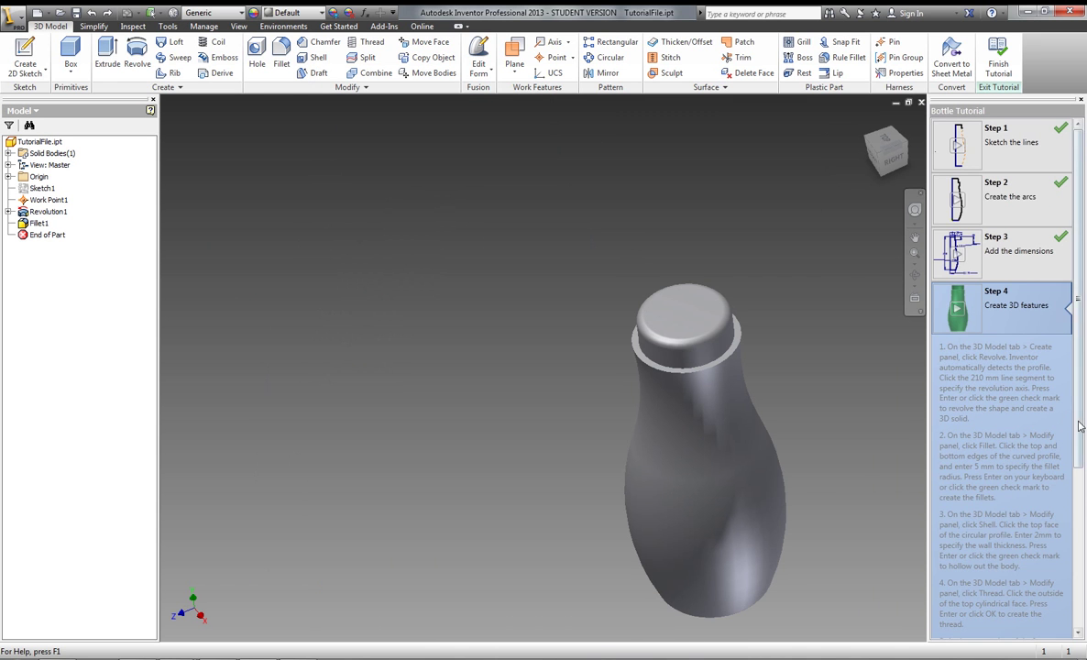
{"action": "left_click_drag", "start_coordinate": [1078, 426], "coordinate": [1081, 591]}
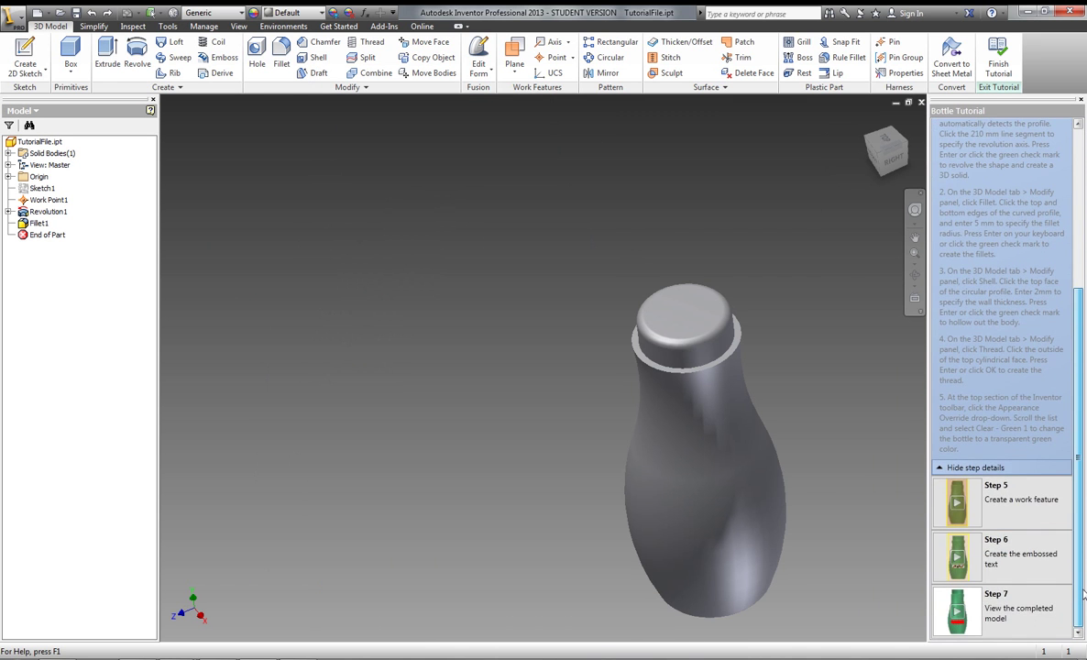
{"action": "scroll", "coordinate": [1085, 589], "scroll_direction": "up", "scroll_amount": 3}
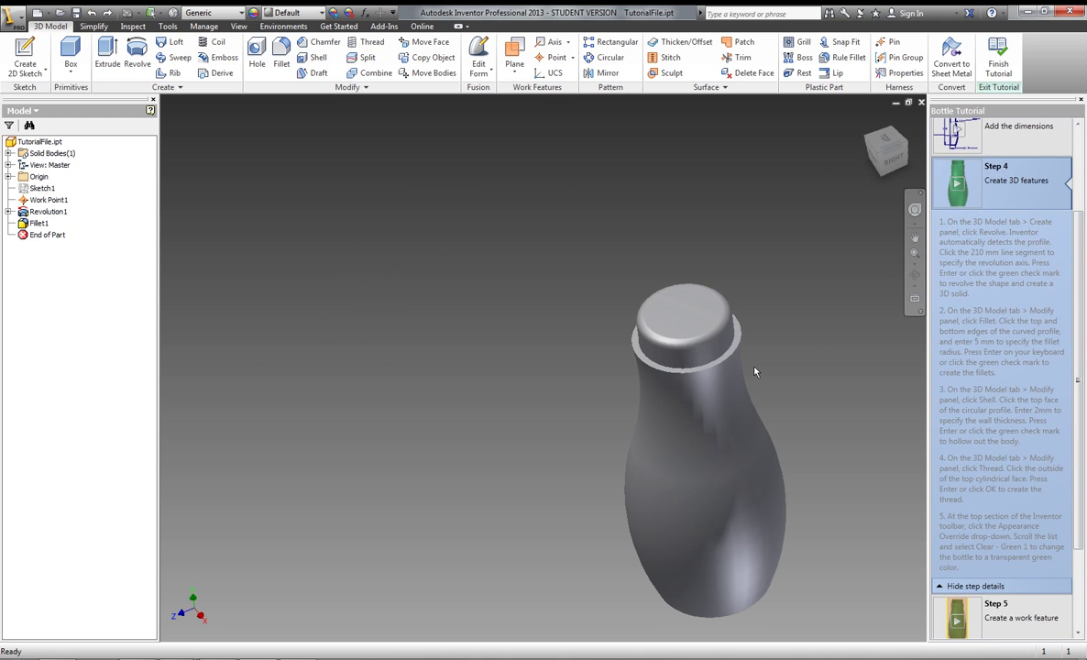